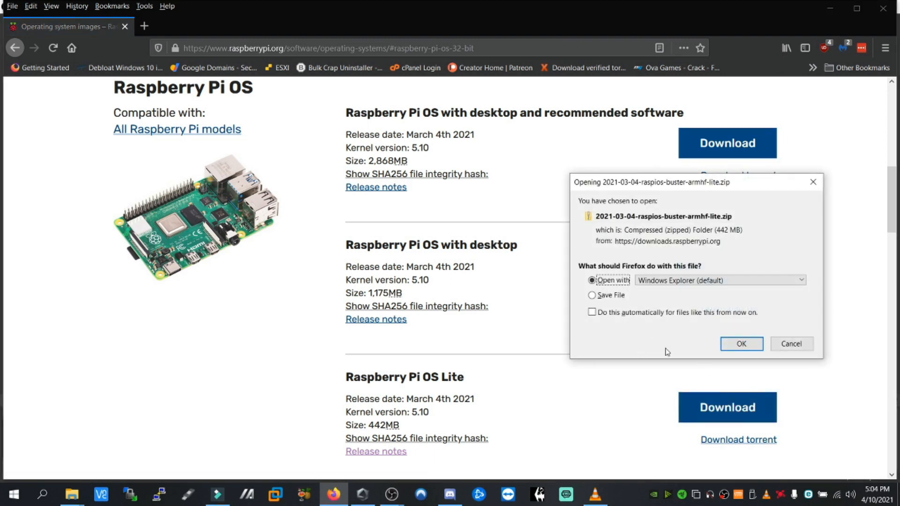
# Start the raspios-buster-armhf-lite.zip download, then cancel it from the Downloads panel.
pyautogui.click(741, 344)
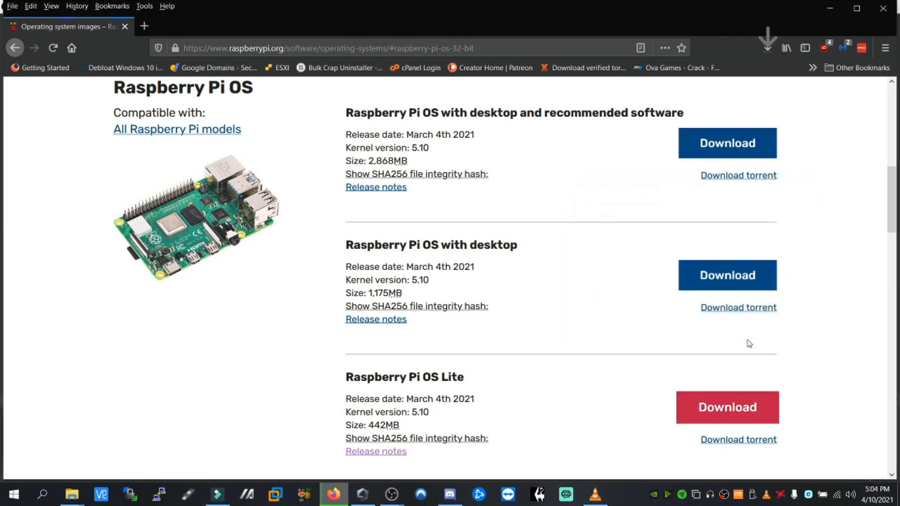
pyautogui.click(768, 48)
pyautogui.click(759, 77)
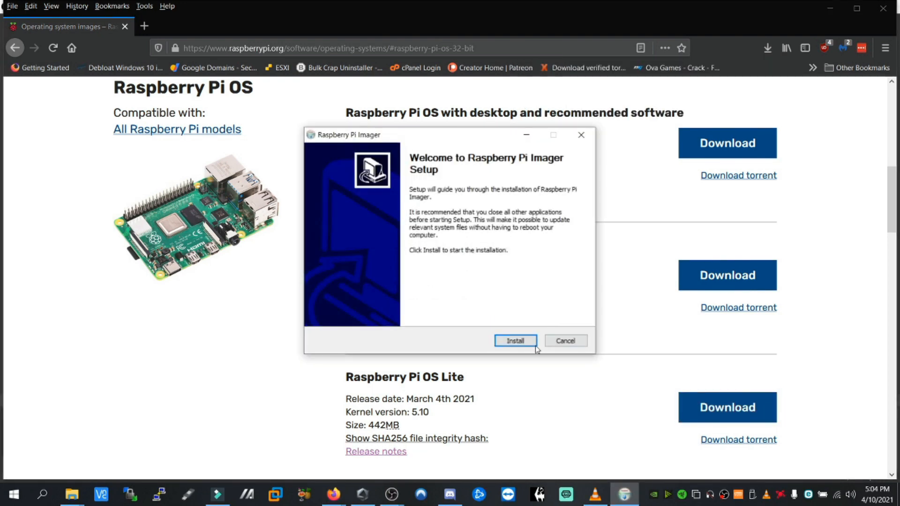
# Install Raspberry Pi Imager and finish setup with 'Run Raspberry Pi Imager' checked.
pyautogui.click(516, 341)
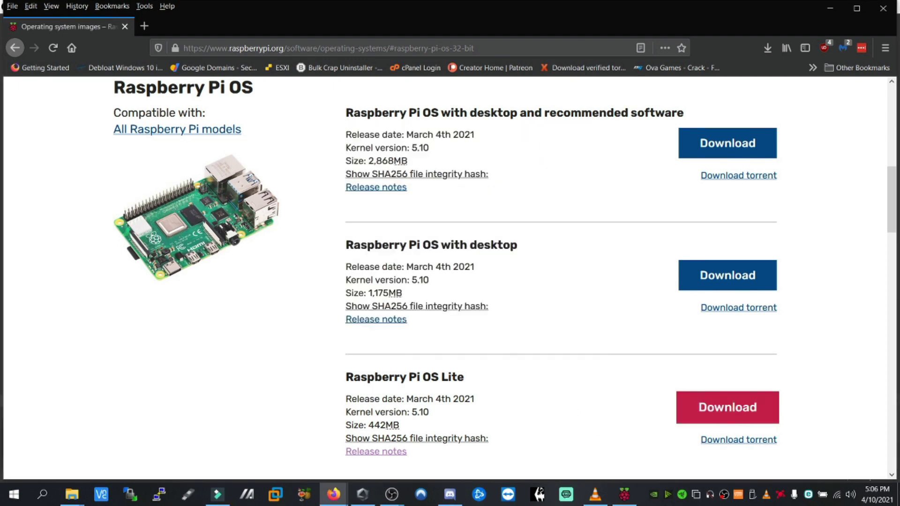
pyautogui.click(625, 495)
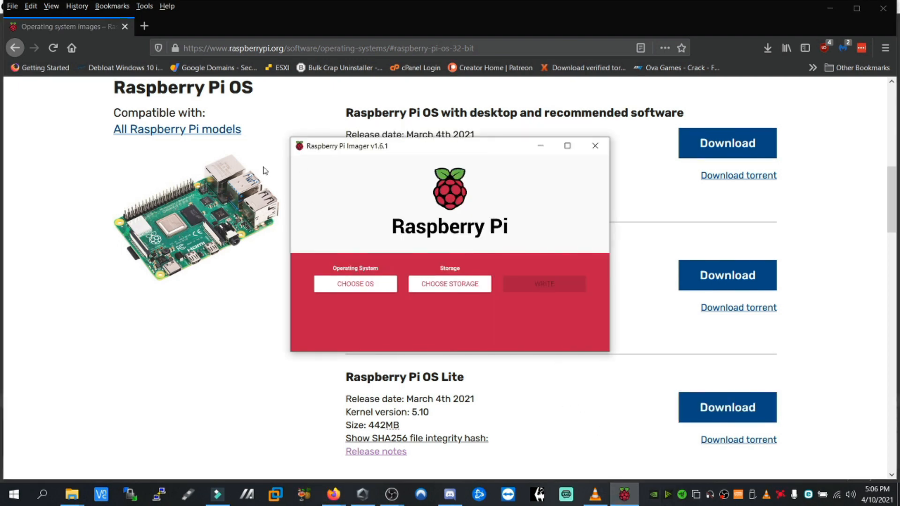
# Choose Raspberry Pi OS Lite (32-bit) and the SDHC card, then confirm erasing and writing the image.
pyautogui.click(363, 287)
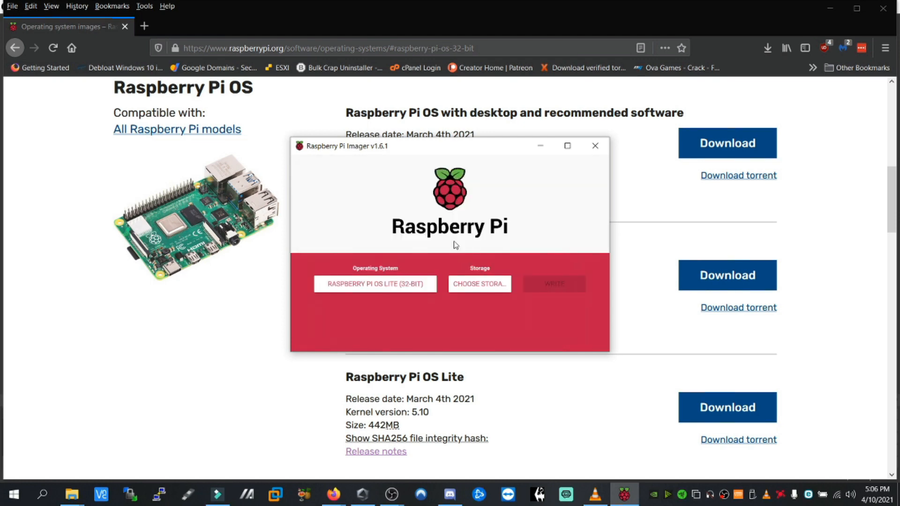
pyautogui.click(470, 284)
pyautogui.click(388, 196)
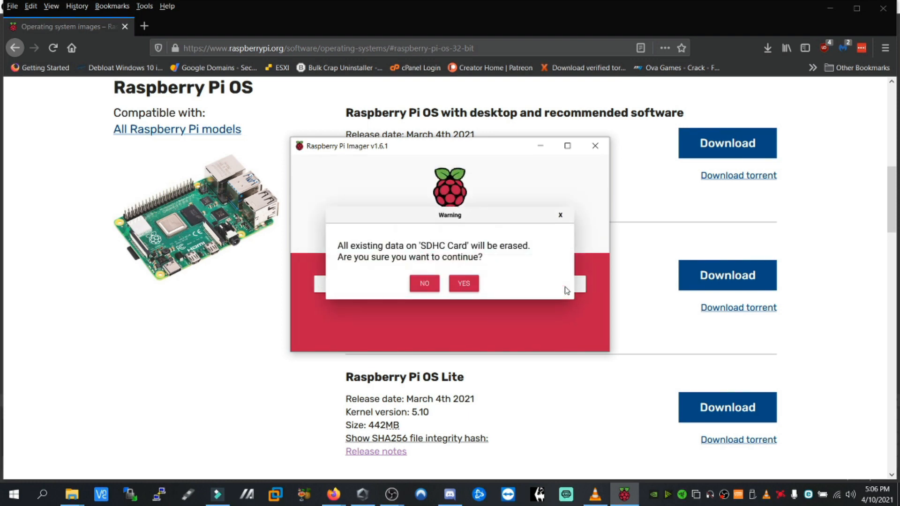
pyautogui.click(425, 283)
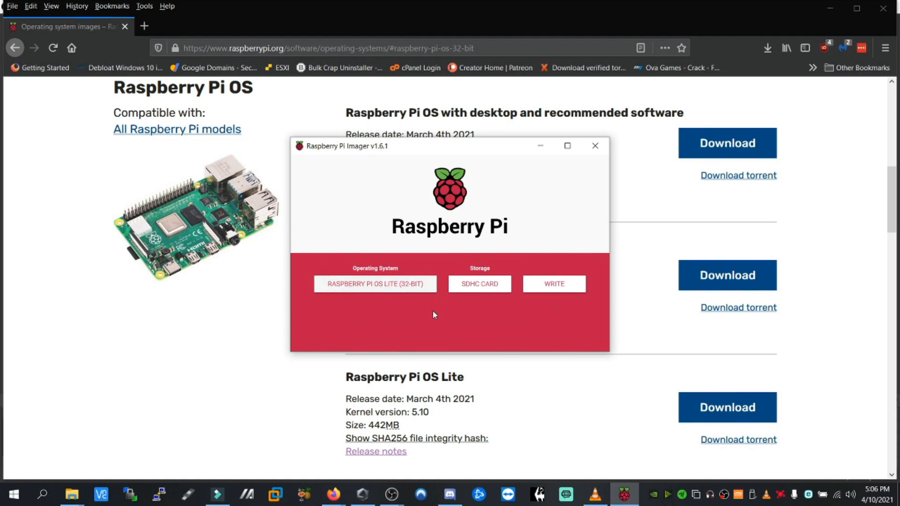
pyautogui.click(549, 287)
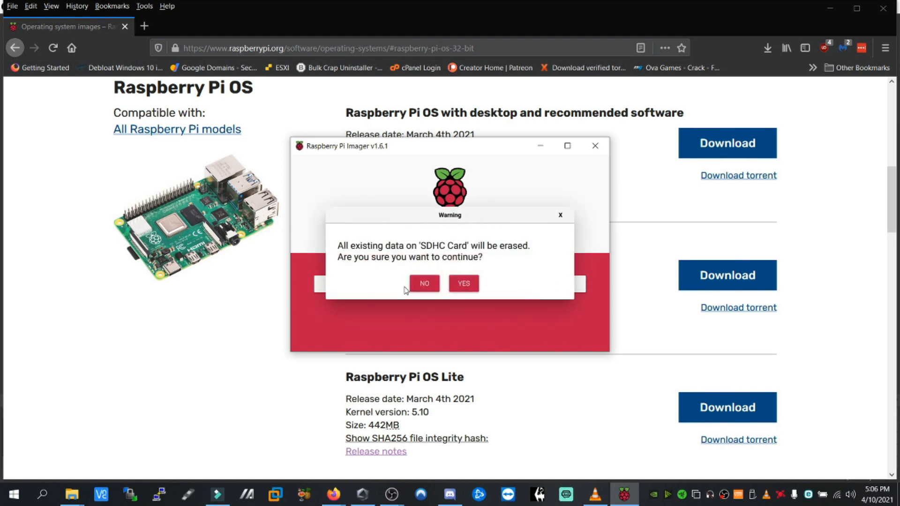
pyautogui.click(463, 283)
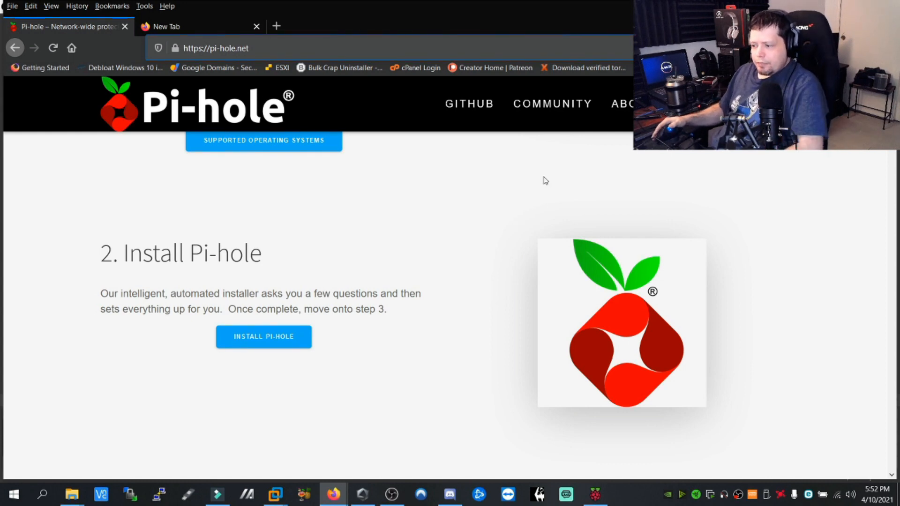
pyautogui.scroll(4, 654, 179)
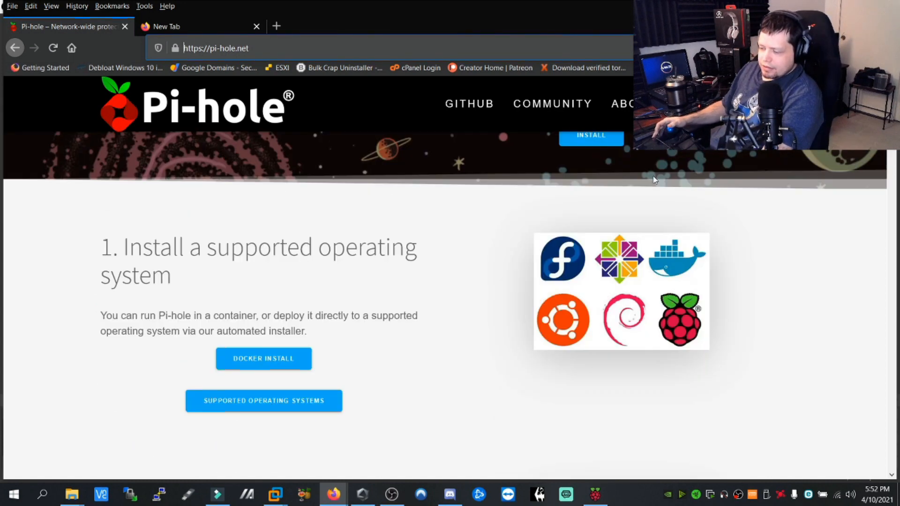
pyautogui.scroll(2, 654, 179)
pyautogui.scroll(-4, 387, 221)
pyautogui.scroll(-3, 388, 226)
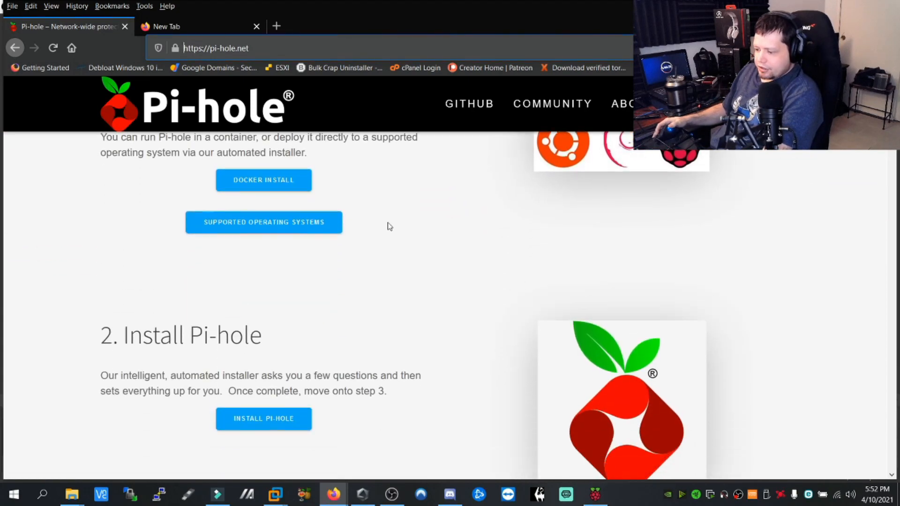
pyautogui.scroll(-3, 387, 225)
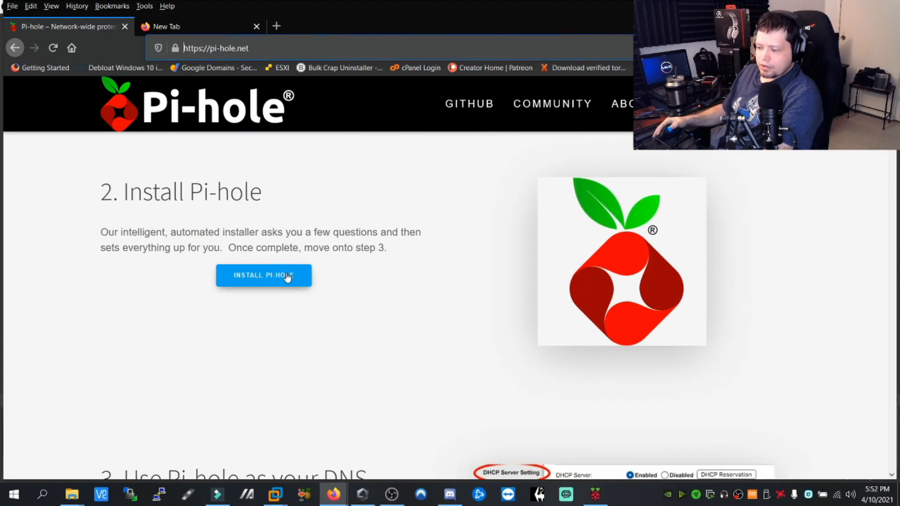
pyautogui.scroll(4, 287, 275)
pyautogui.scroll(-2, 293, 267)
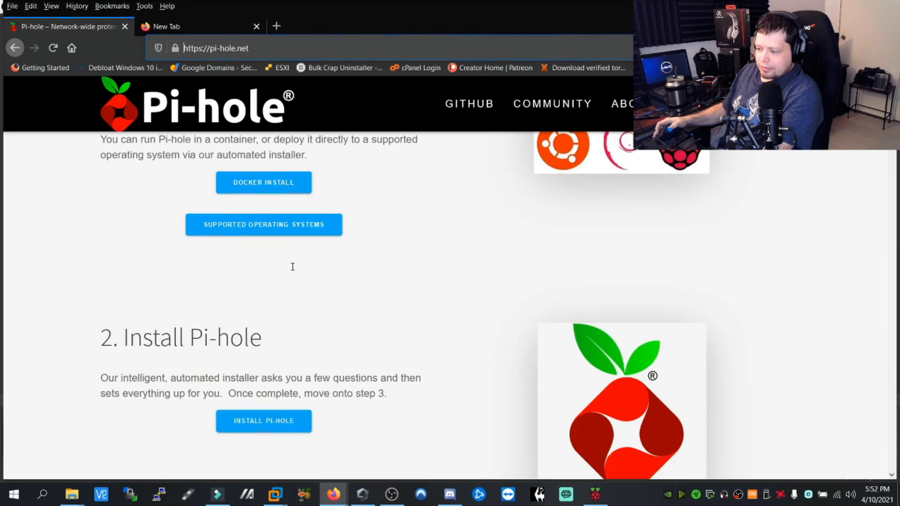
pyautogui.scroll(-3, 292, 267)
# Copy the one-step curl install command from Pi-hole's GitHub instructions.
pyautogui.click(254, 279)
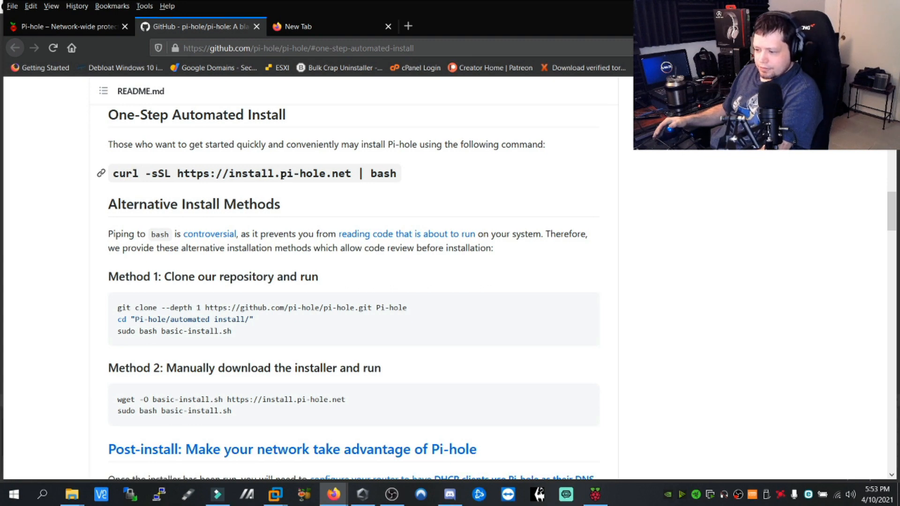
pyautogui.moveTo(113, 174); pyautogui.dragTo(408, 182)
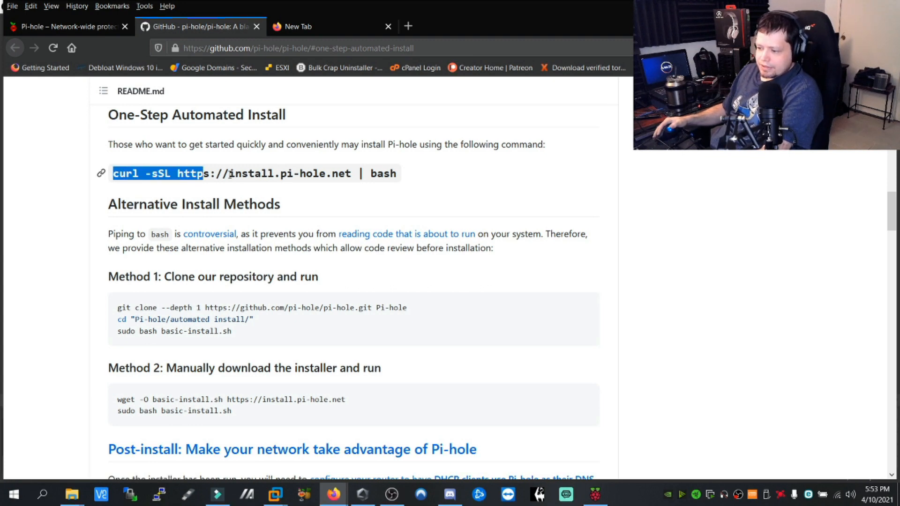
pyautogui.rightClick(350, 174)
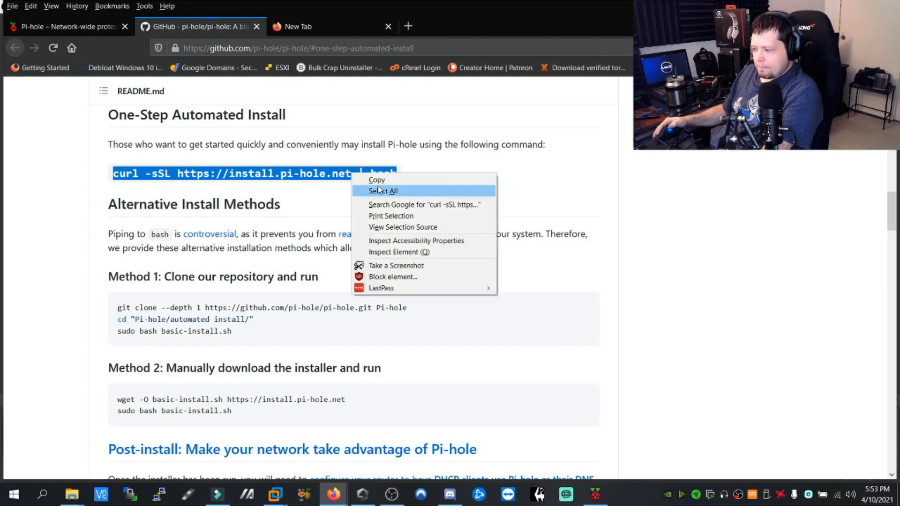
pyautogui.click(380, 182)
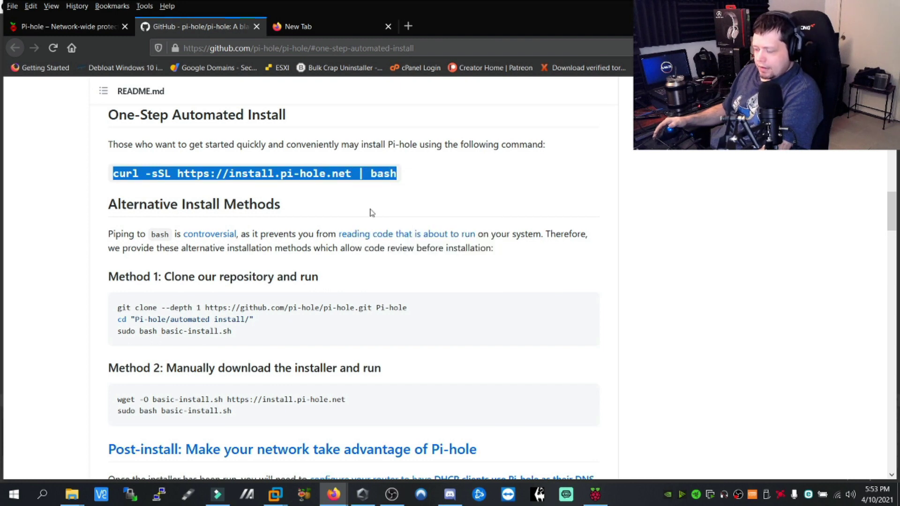
# Switch over to the Ubuntu virtual machine in VMware Workstation.
pyautogui.click(594, 495)
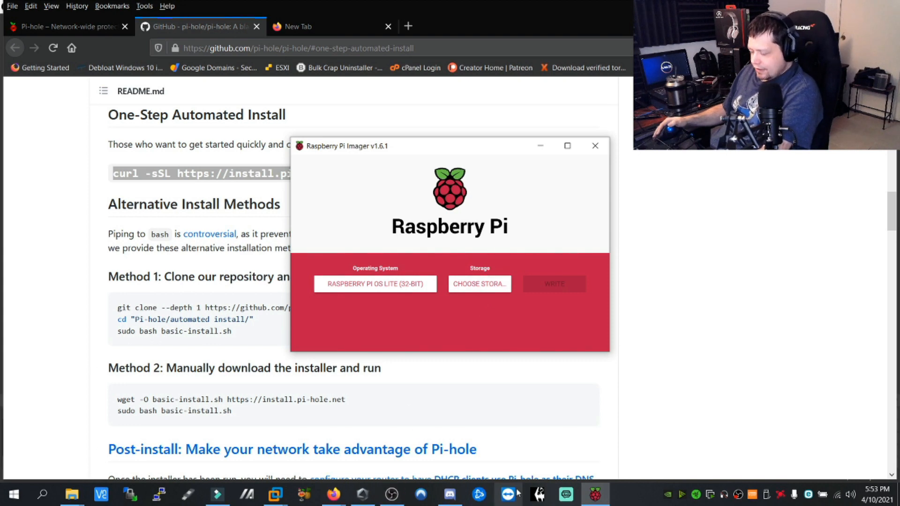
pyautogui.click(275, 494)
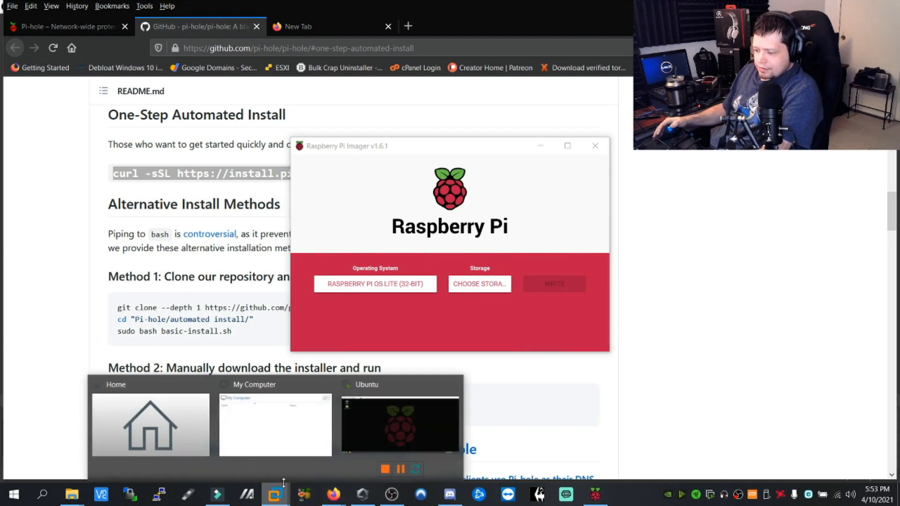
pyautogui.click(393, 422)
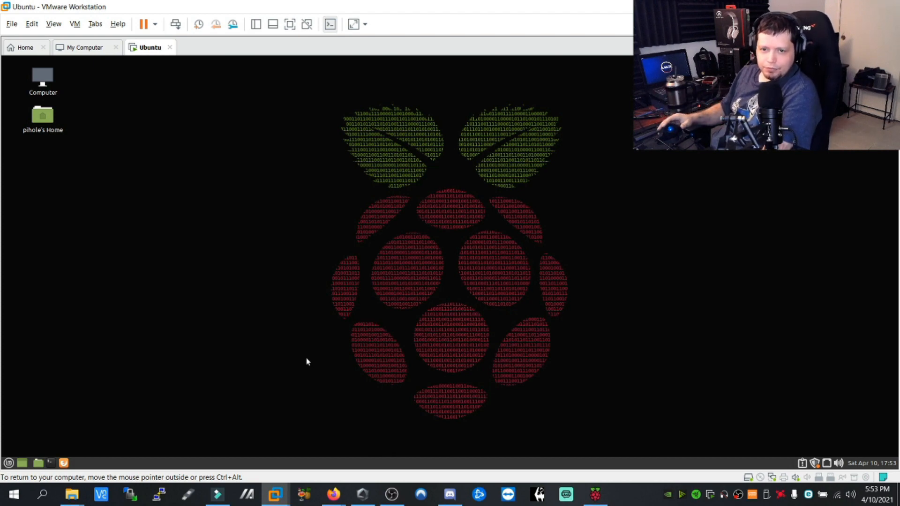
# Run the pasted curl install command in the VM terminal and supply the sudo password.
pyautogui.click(52, 463)
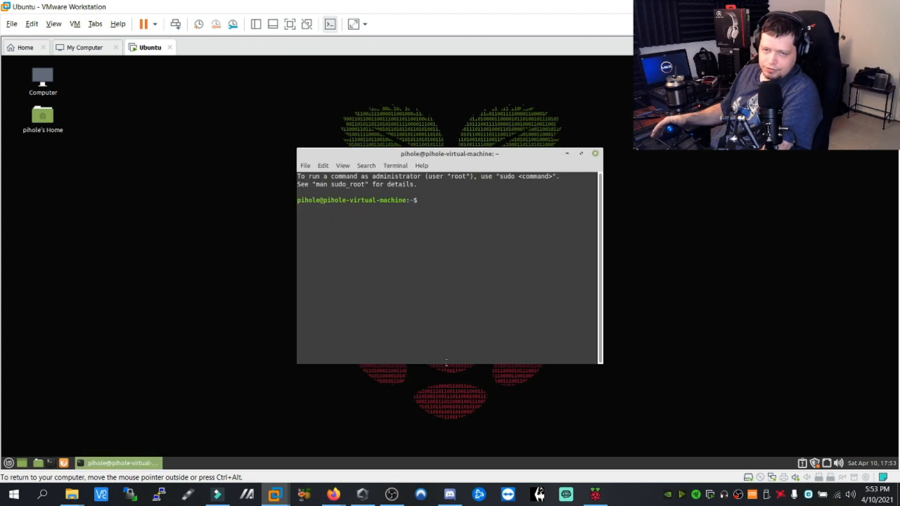
pyautogui.rightClick(481, 211)
pyautogui.click(512, 273)
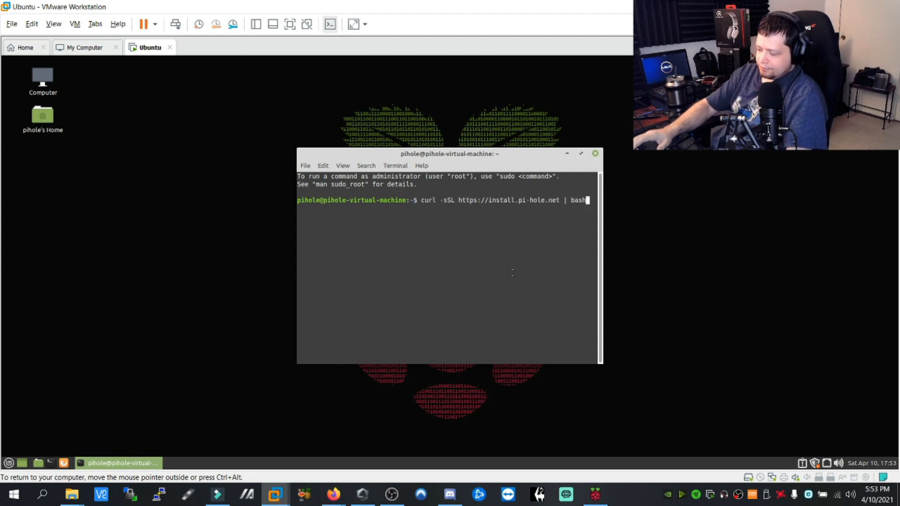
pyautogui.press('Return')
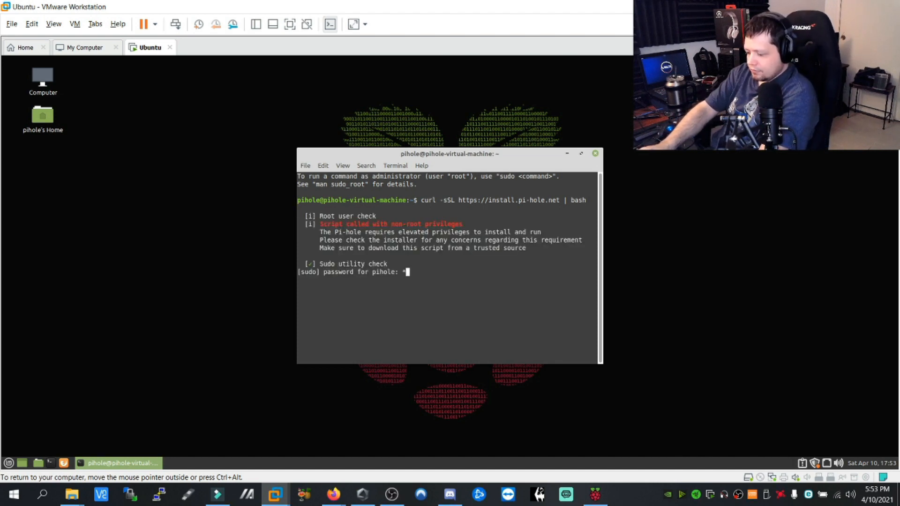
pyautogui.write('******')
pyautogui.press('Return')
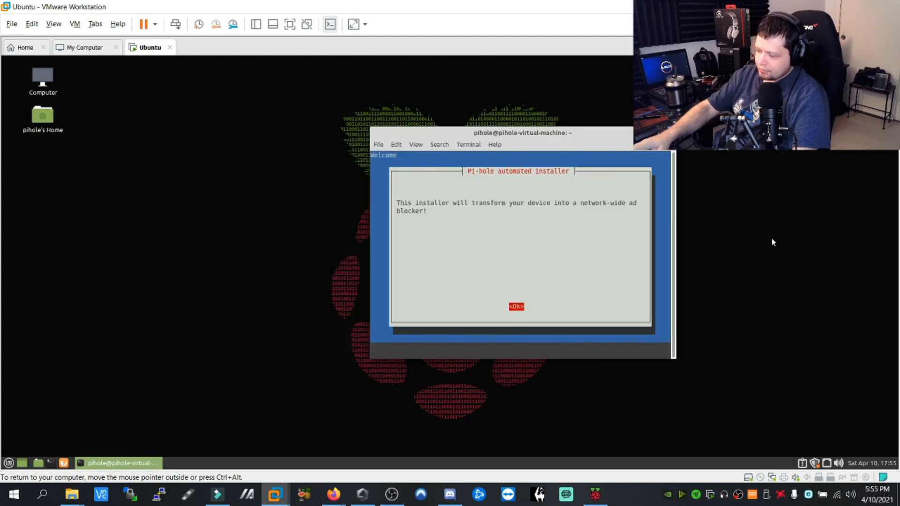
# Accept the installer's welcome, open-source and static IP notices.
pyautogui.press('Return')
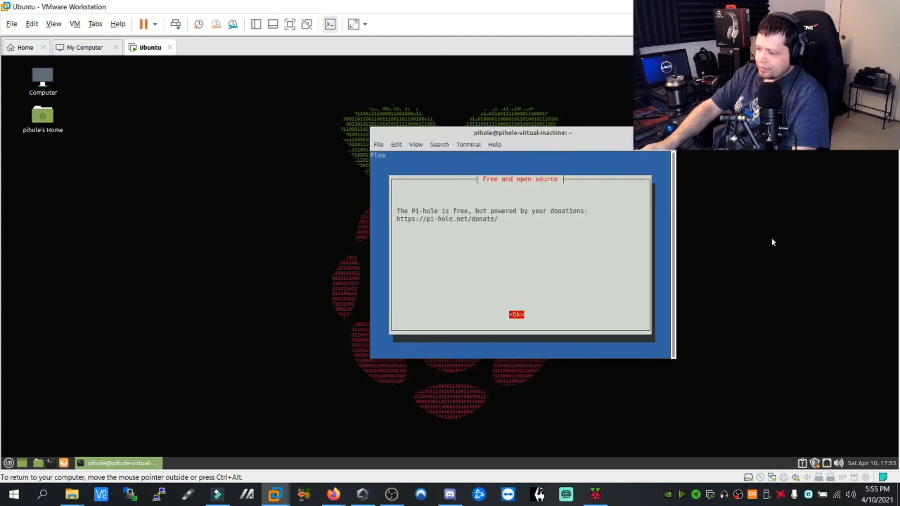
pyautogui.press('Return')
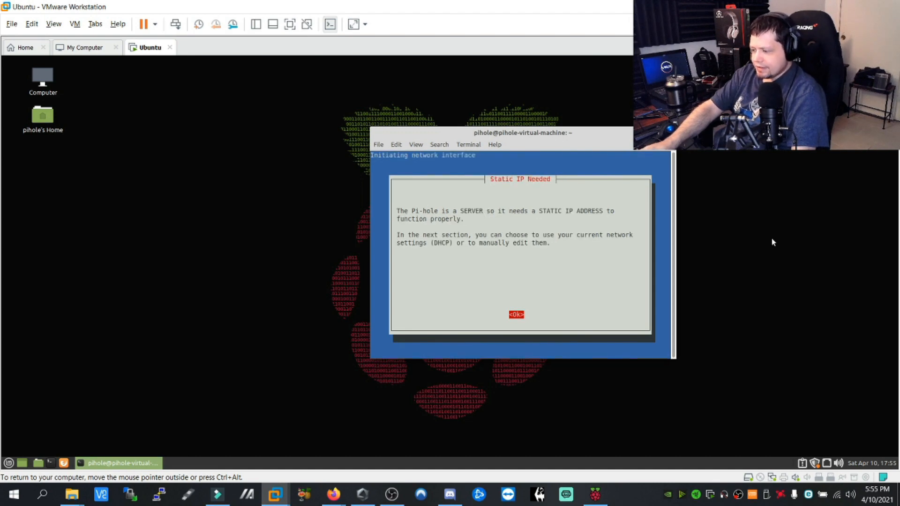
pyautogui.press('Return')
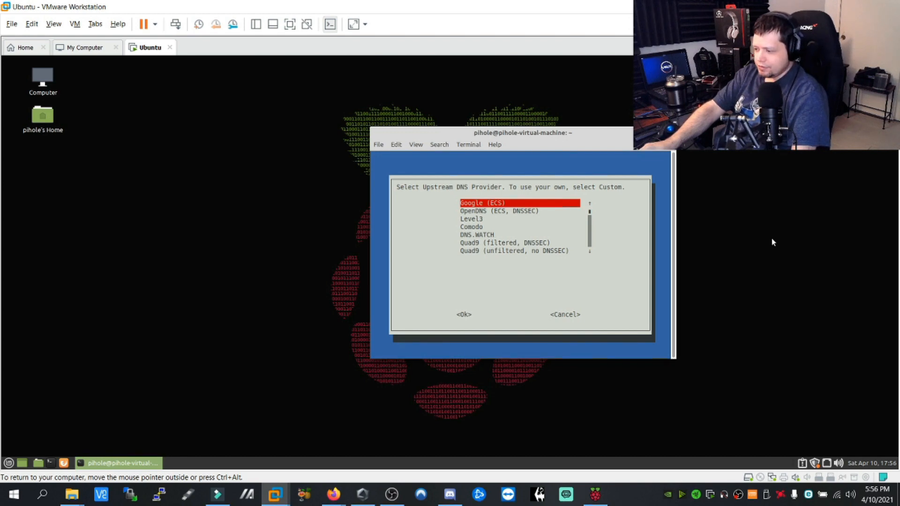
# Select Quad9 (filtered, DNSSEC) as upstream DNS, keep the StevenBlack list and IPv4/IPv6 blocking.
pyautogui.press('Down')
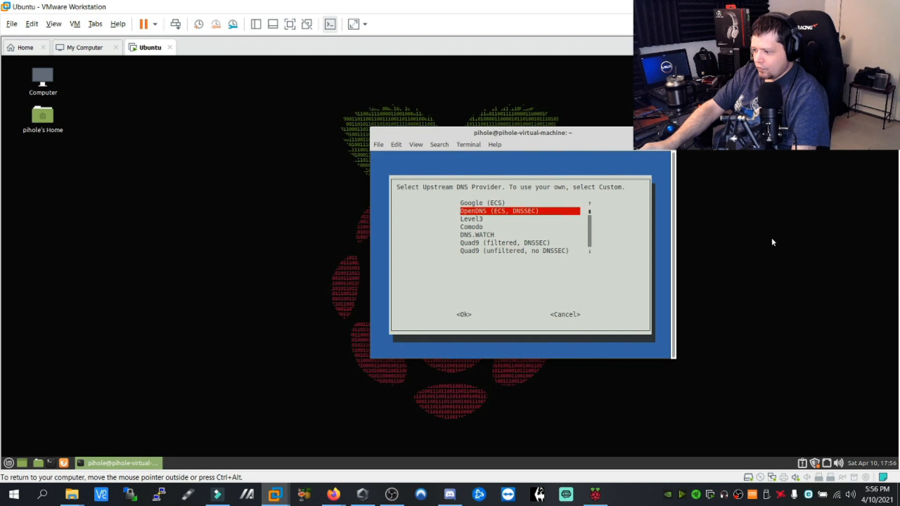
pyautogui.press('Down')
pyautogui.press('Down')
pyautogui.press('Down')
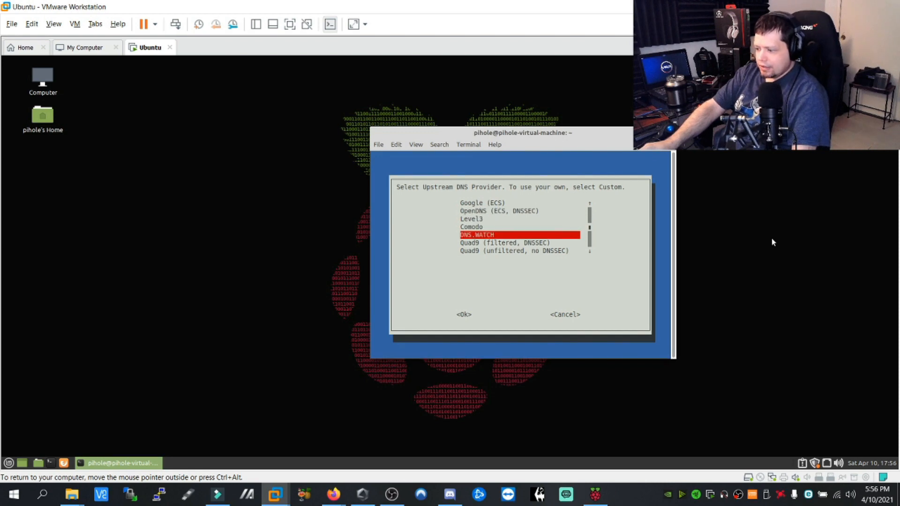
pyautogui.press('Down')
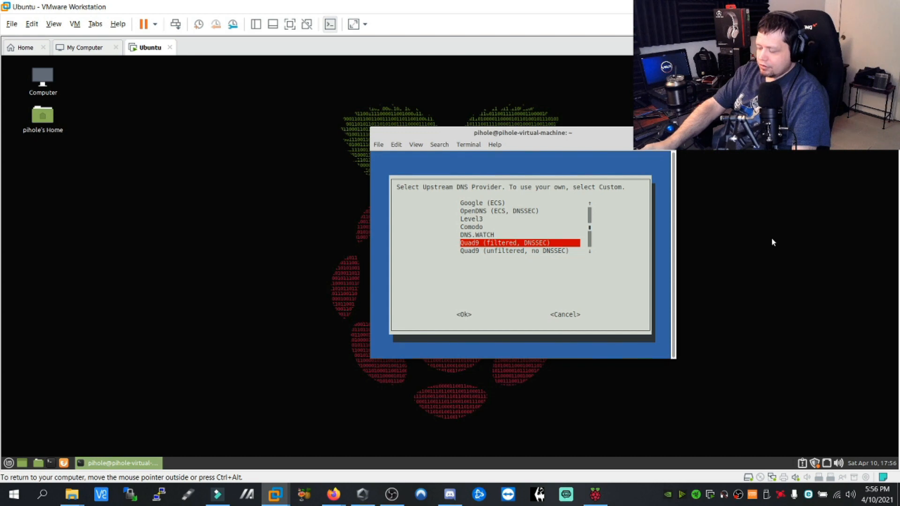
pyautogui.press('Return')
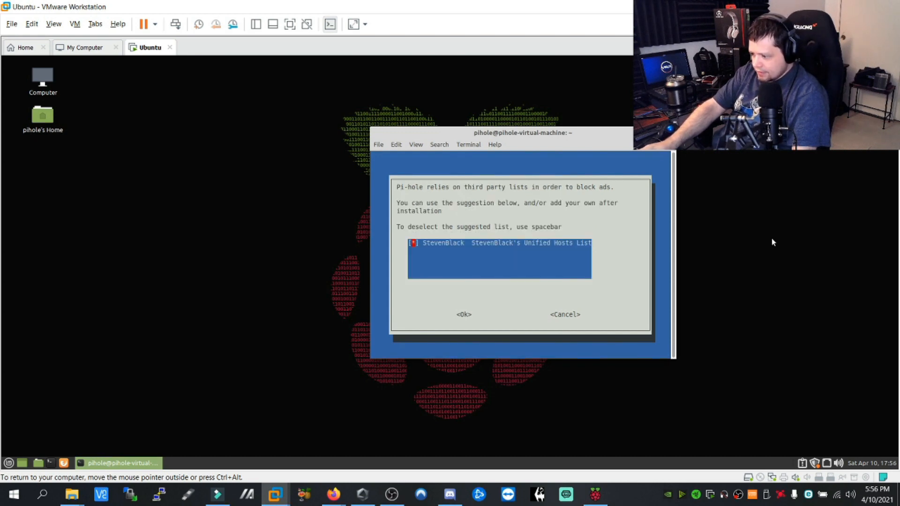
pyautogui.press('Return')
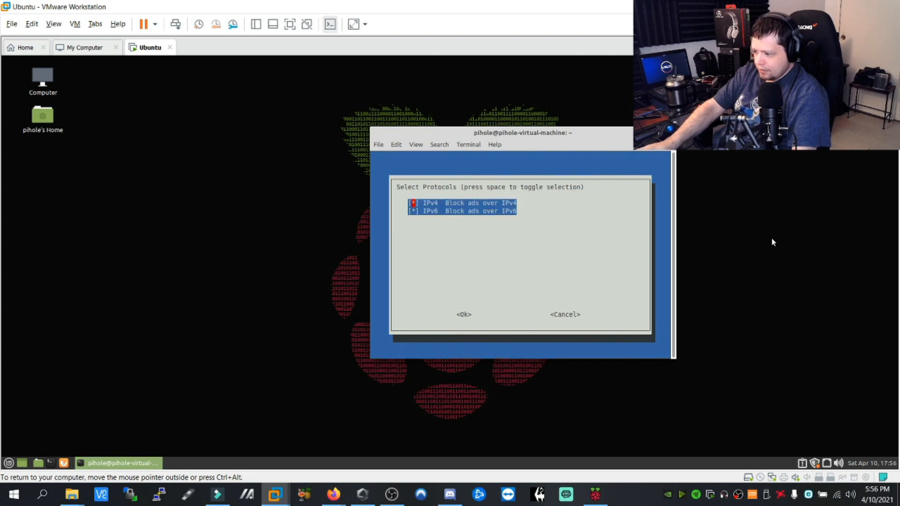
pyautogui.press('Return')
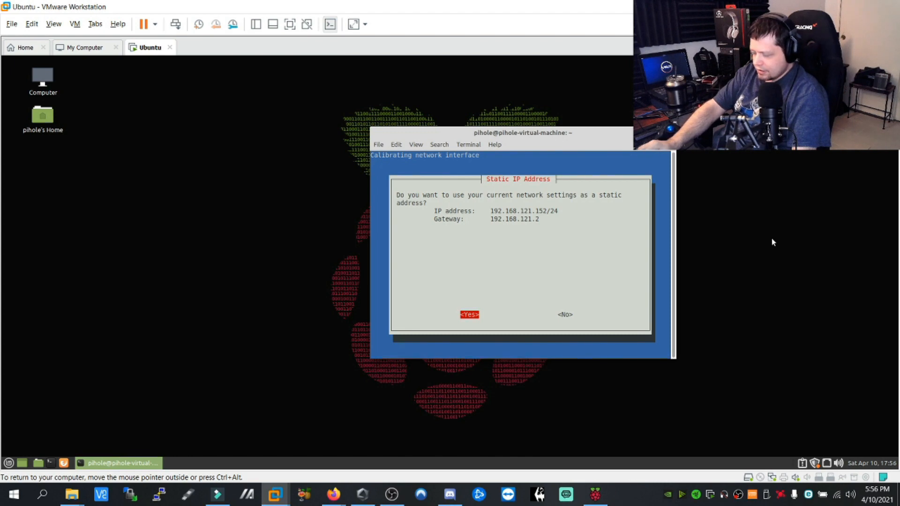
# Decline the detected network settings and erase the IPv4 address entry, leaving it blank.
pyautogui.press('Tab')
pyautogui.press('Return')
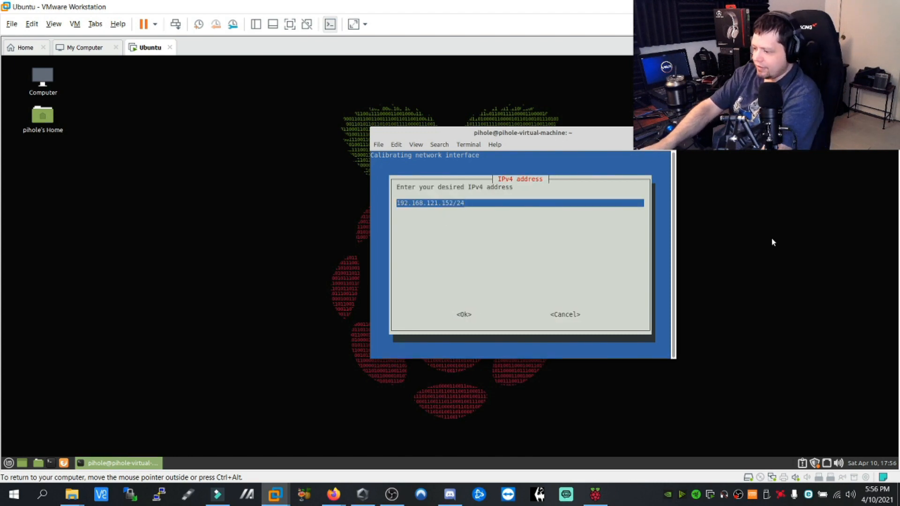
pyautogui.press('BackSpace')
pyautogui.press('BackSpace')
pyautogui.press('BackSpace')
pyautogui.press('BackSpace')
pyautogui.press('BackSpace')
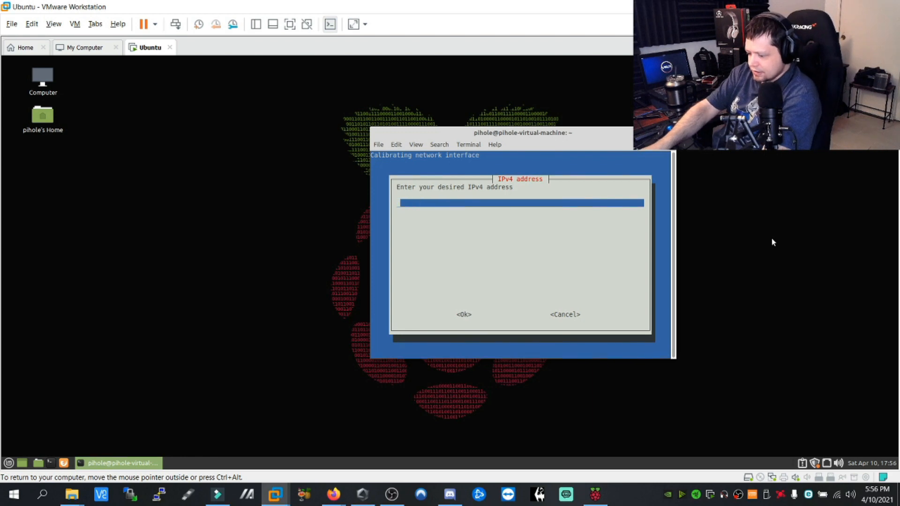
pyautogui.write('10')
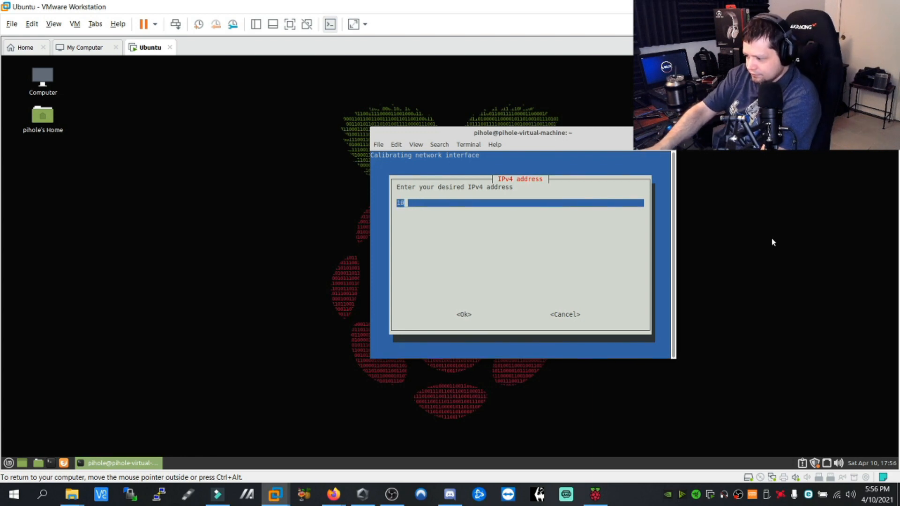
pyautogui.write('.0.0')
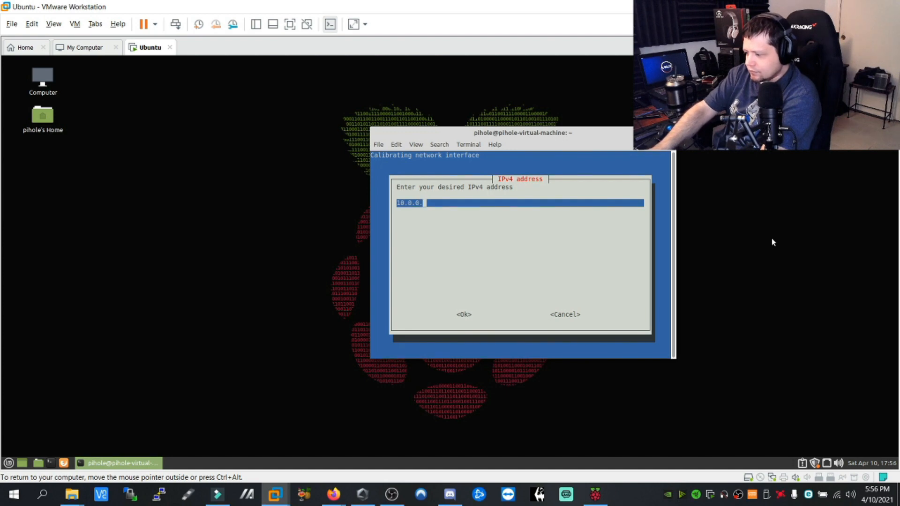
pyautogui.write('0\\')
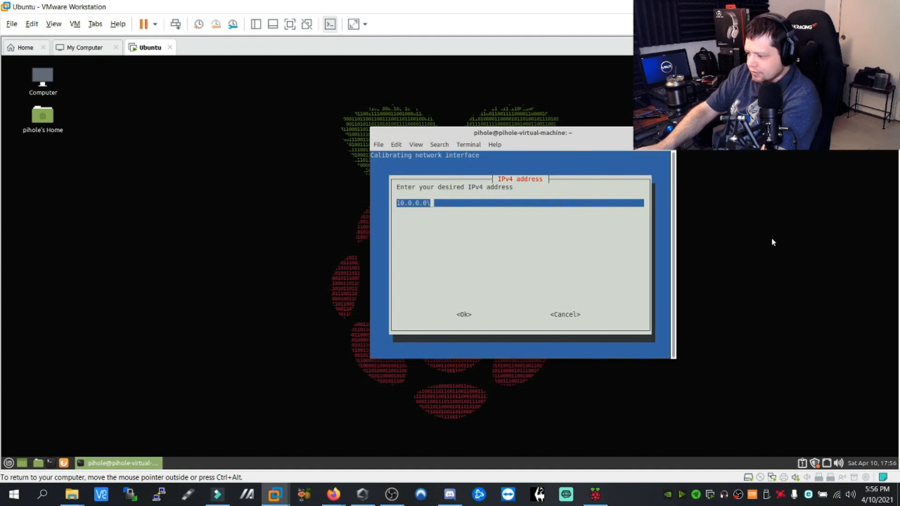
pyautogui.write('24')
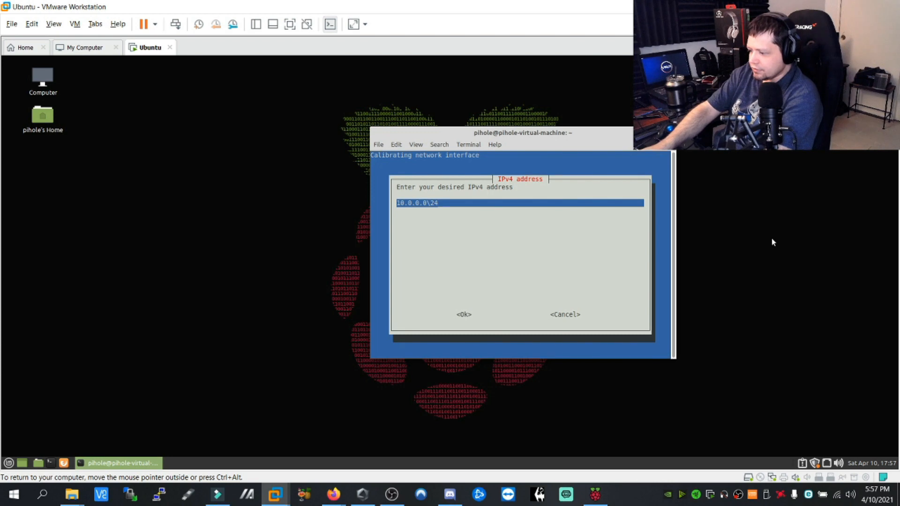
pyautogui.press('BackSpace')
pyautogui.press('BackSpace')
pyautogui.press('BackSpace')
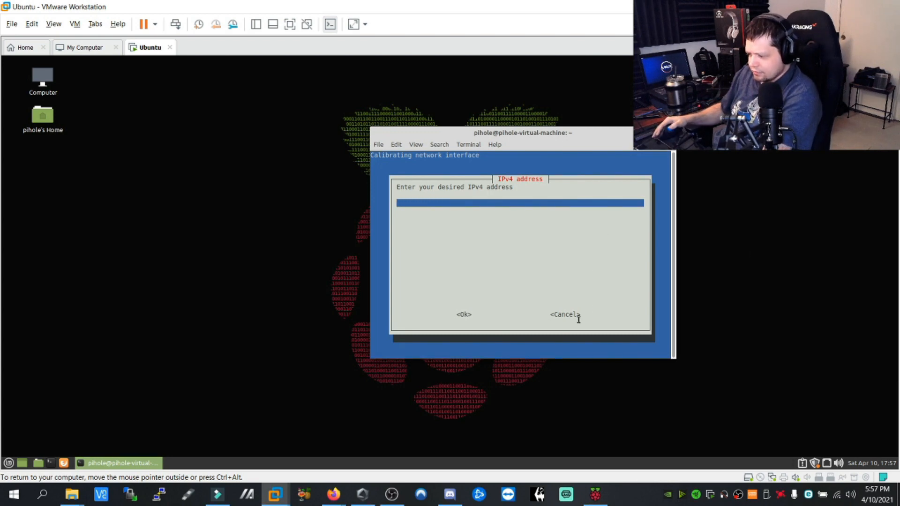
# Cancel the installer run and rerun the curl install command from shell history.
pyautogui.press('Tab')
pyautogui.press('Tab')
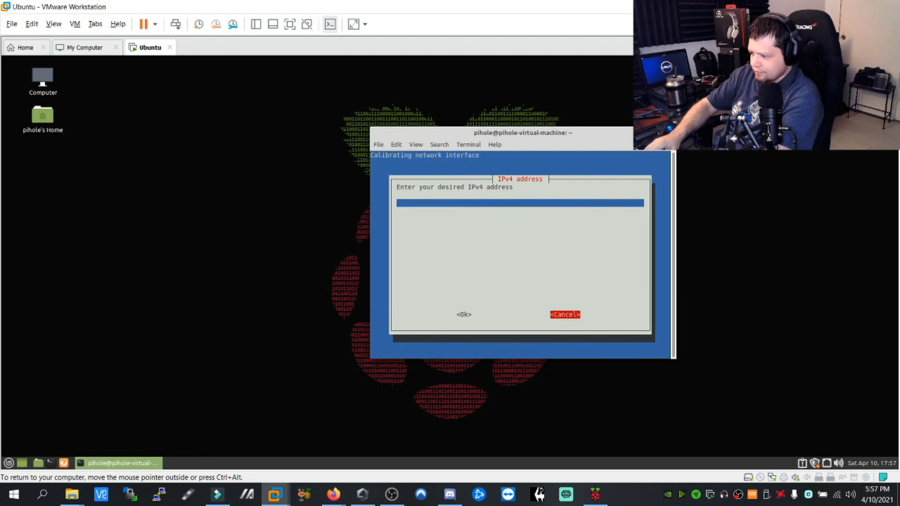
pyautogui.press('Return')
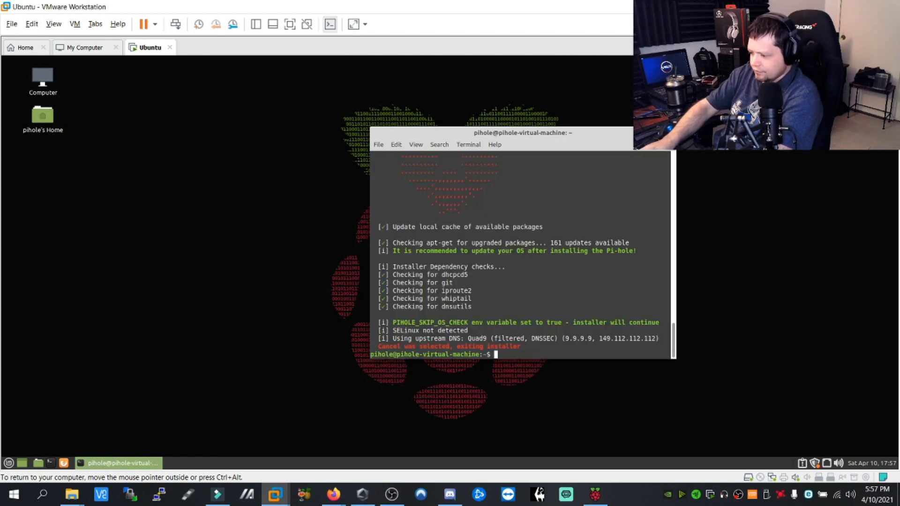
pyautogui.press('Up')
pyautogui.press('Return')
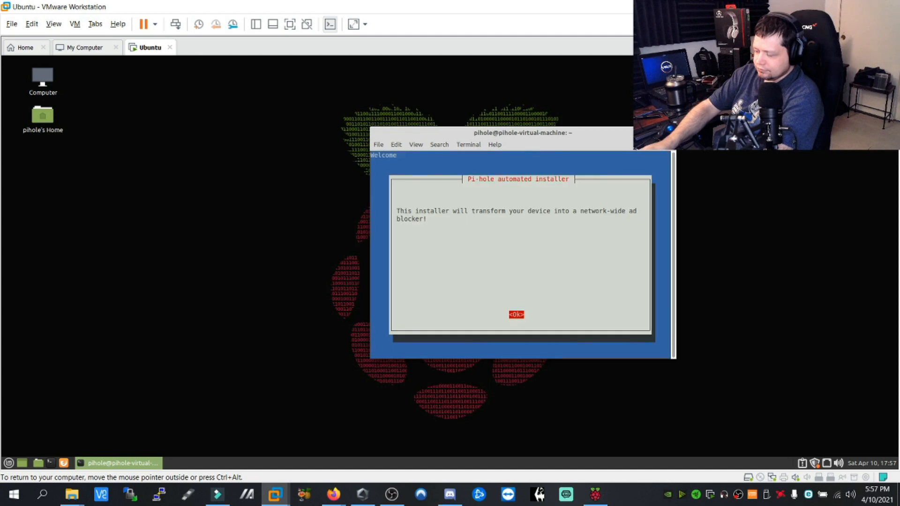
# Pass the intro notices again and select Quad9 (filtered, DNSSEC) as upstream DNS.
pyautogui.press('Return')
pyautogui.press('Return')
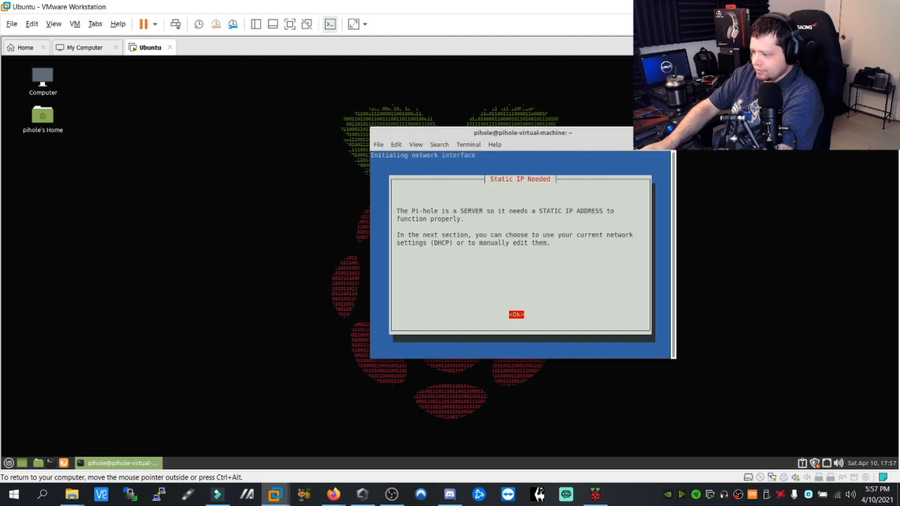
pyautogui.press('Return')
pyautogui.press('Down')
pyautogui.press('Down')
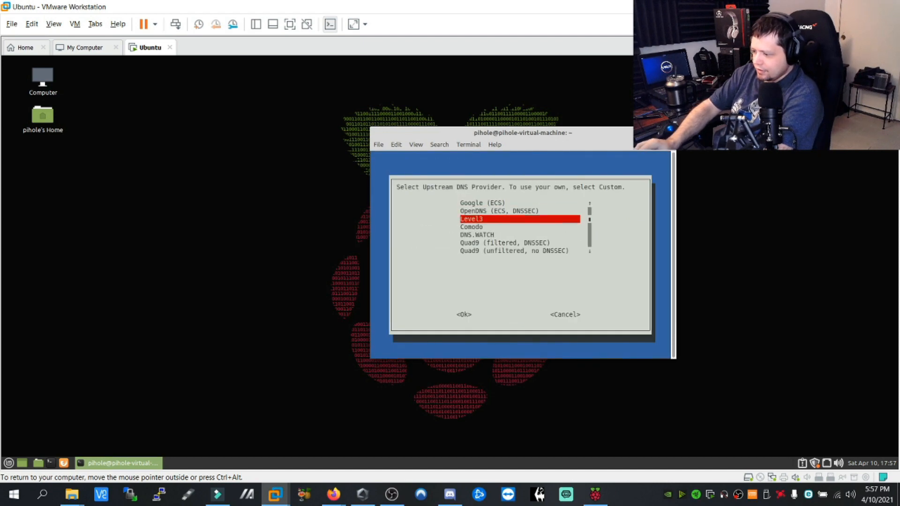
pyautogui.press('Down')
pyautogui.press('Down')
pyautogui.press('Return')
pyautogui.press('Return')
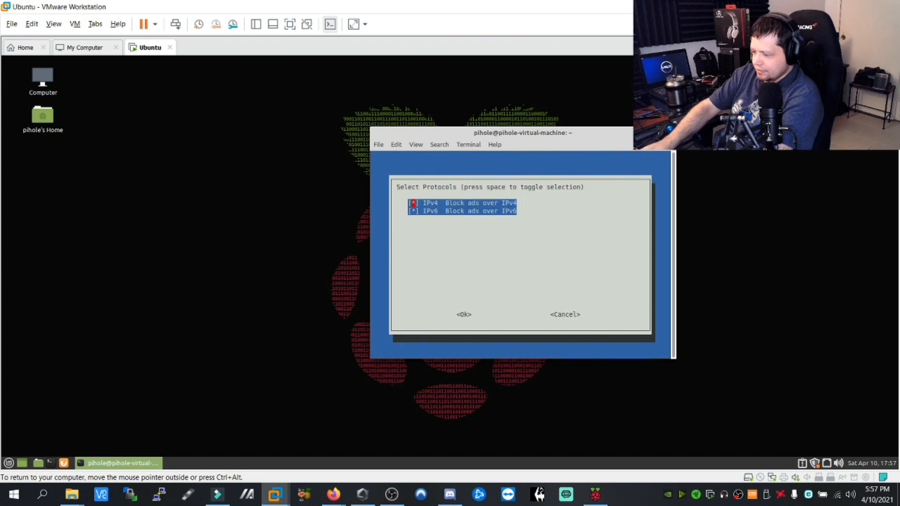
pyautogui.press('Return')
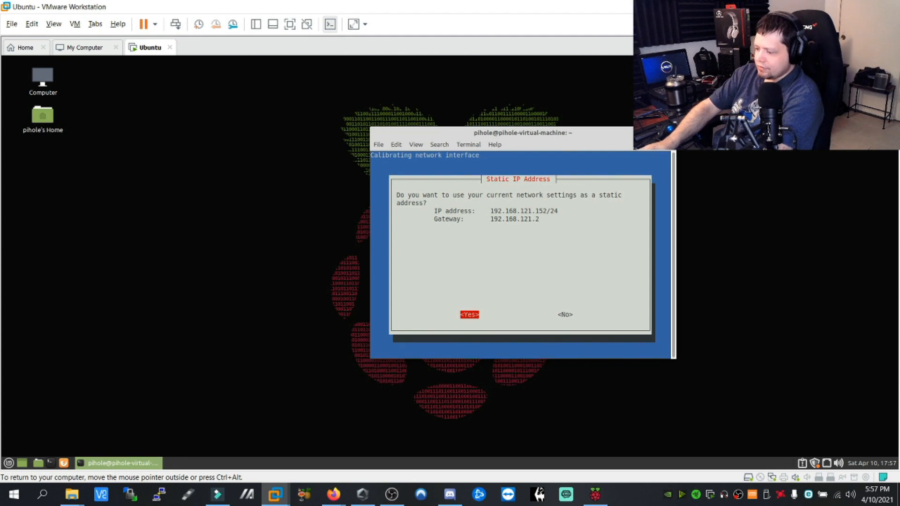
# Keep the current network settings as static IP, the web admin interface, lighttpd and query logging on.
pyautogui.press('Return')
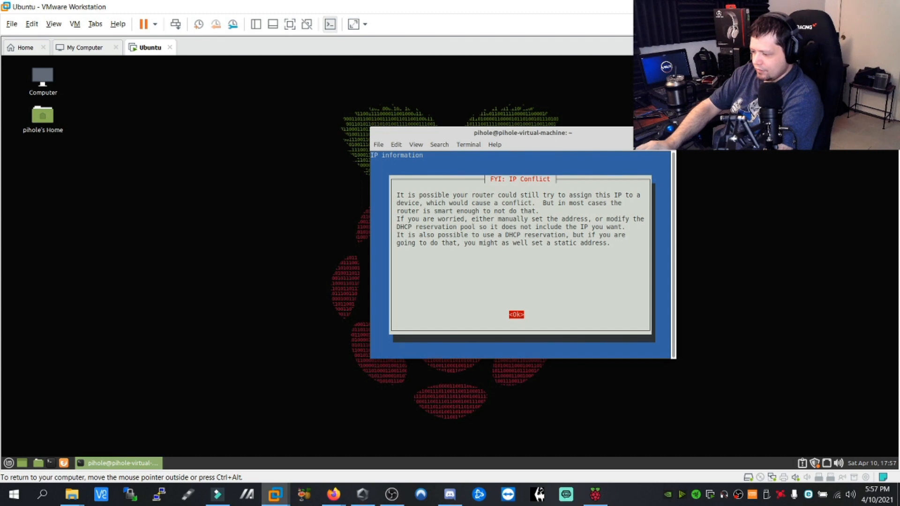
pyautogui.press('Return')
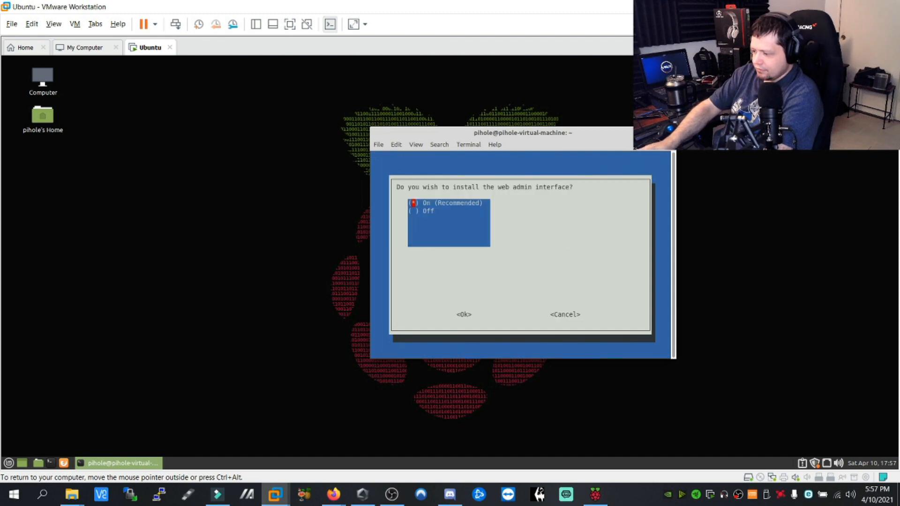
pyautogui.press('Return')
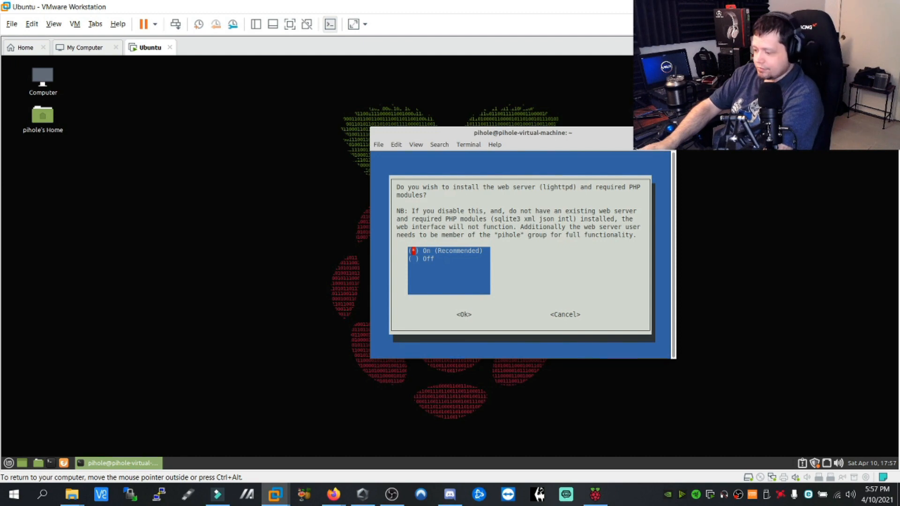
pyautogui.press('Return')
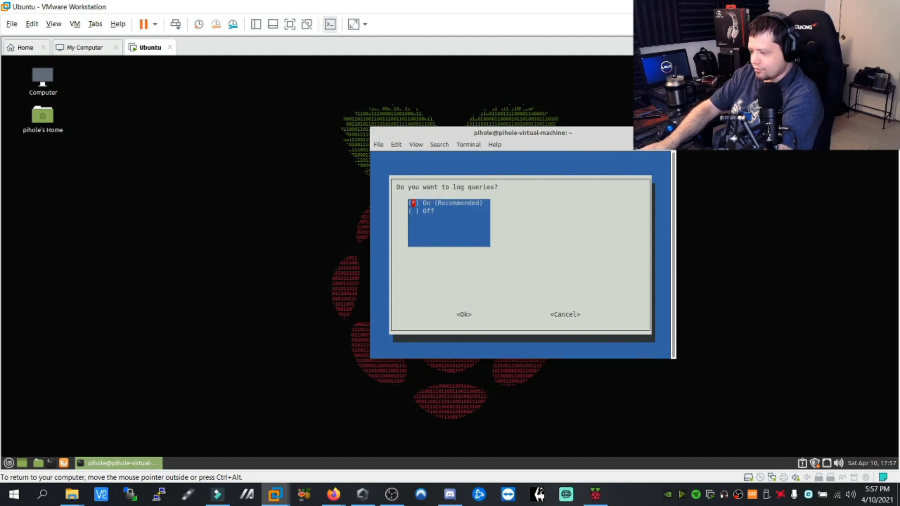
pyautogui.press('Return')
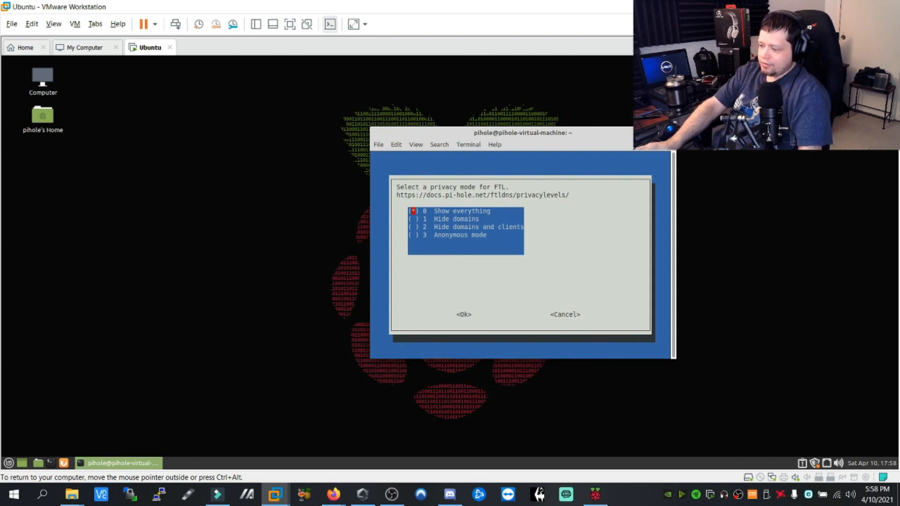
# Keep privacy mode 0 'Show everything' and let the installation run to completion.
pyautogui.press('Return')
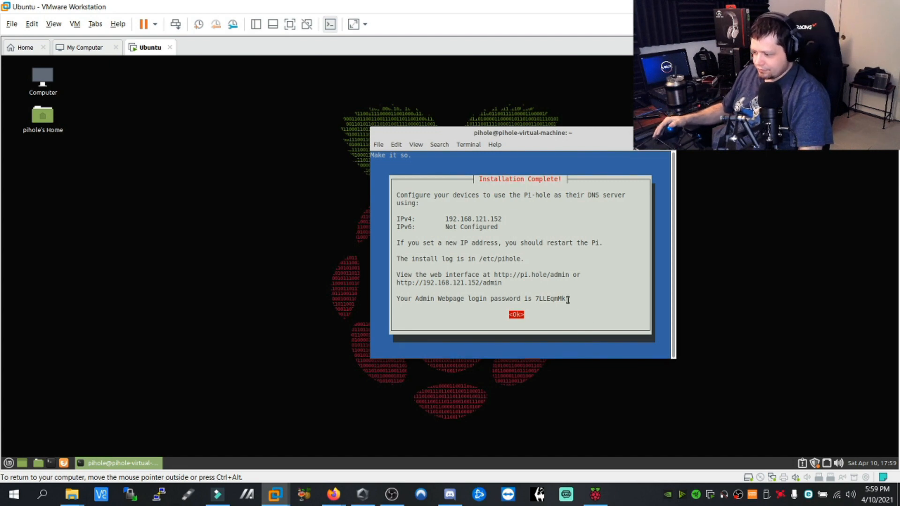
# Copy the highlighted admin login password from the Installation Complete summary.
pyautogui.moveTo(568, 299); pyautogui.dragTo(536, 300)
pyautogui.rightClick(545, 299)
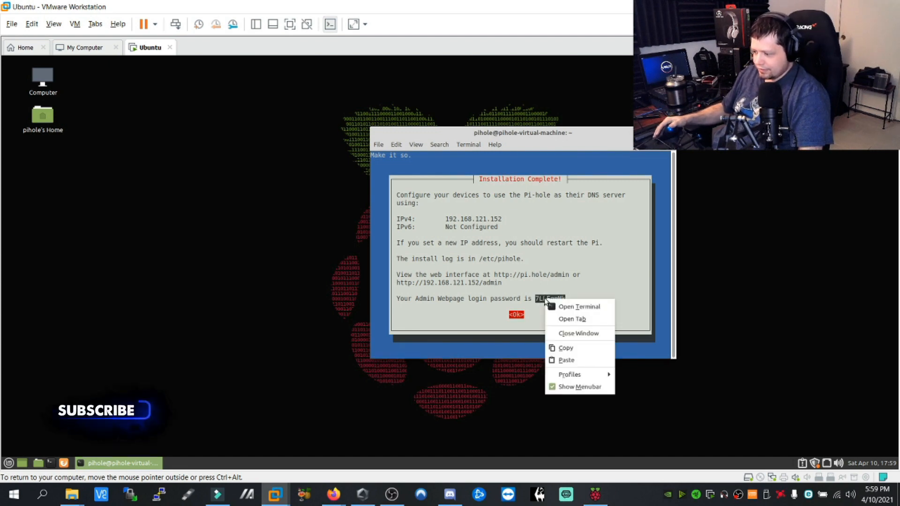
pyautogui.click(580, 348)
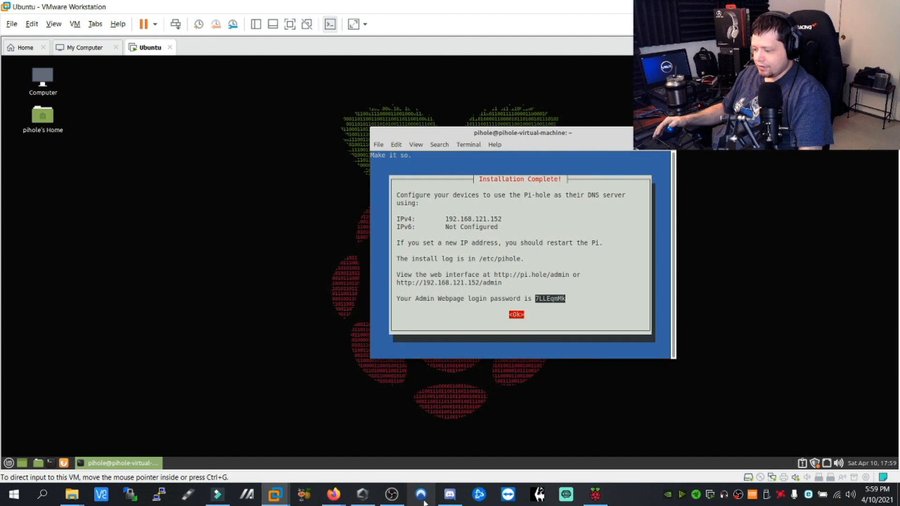
# Launch Notepad++ from Start and paste the Pi-hole admin password into a new note.
pyautogui.click(15, 494)
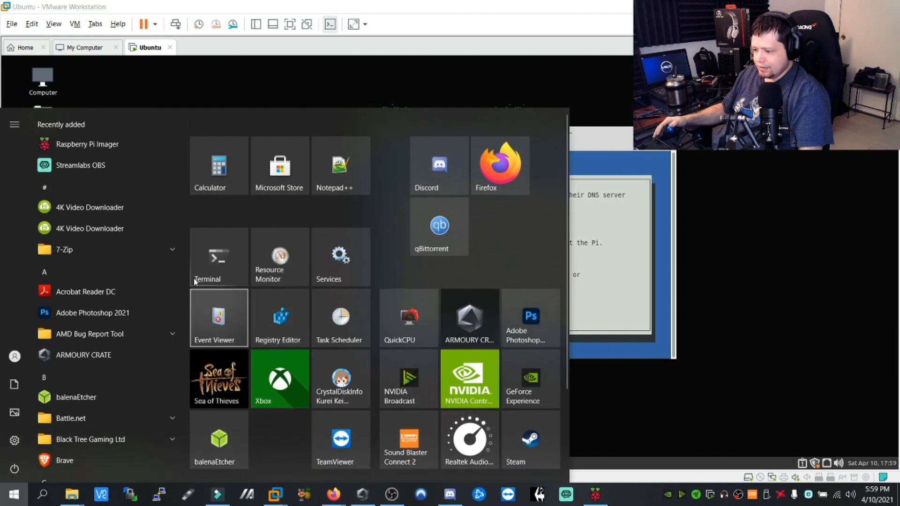
pyautogui.click(339, 169)
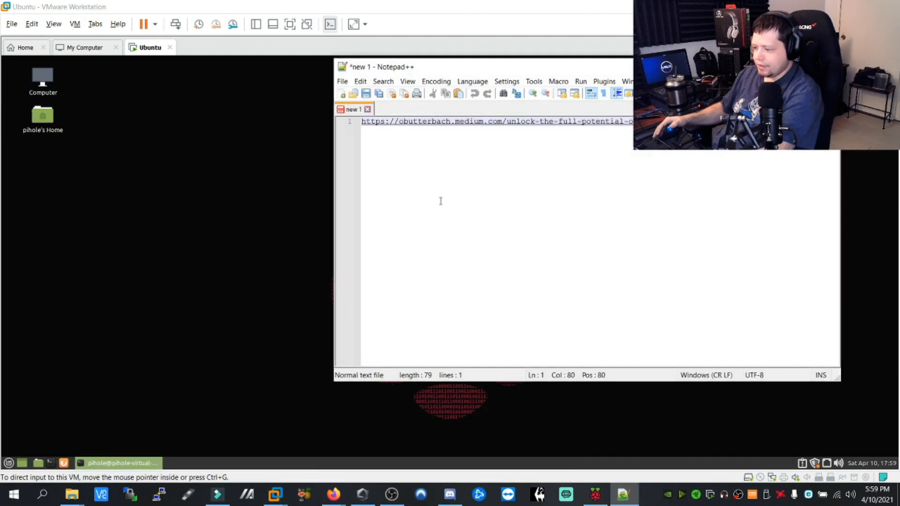
pyautogui.click(342, 81)
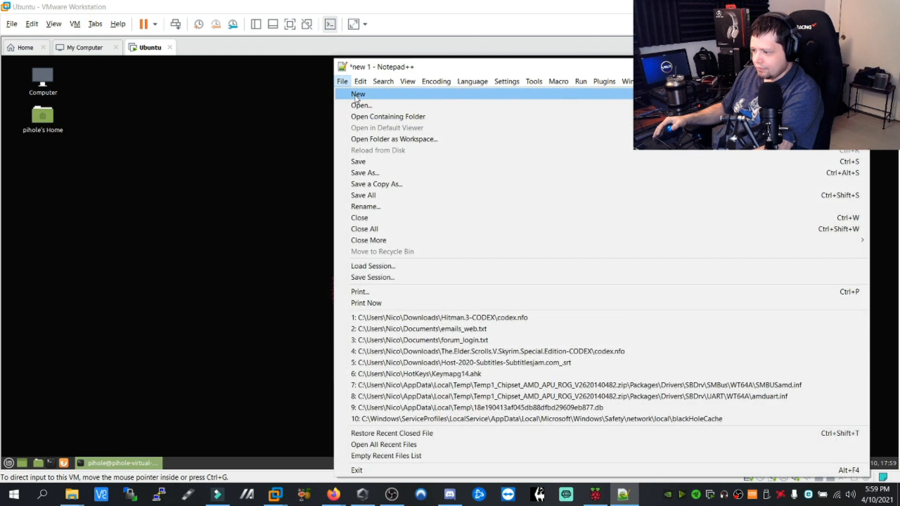
pyautogui.click(358, 94)
pyautogui.hotkey('ctrl', 'v')
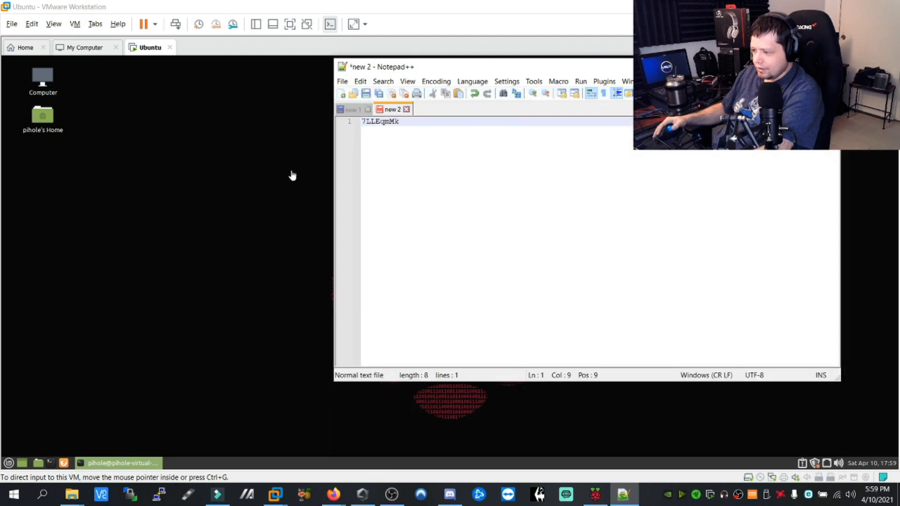
# Copy the IPv4 address 192.168.121.152 from the VM's installation summary and bring the note back.
pyautogui.click(293, 175)
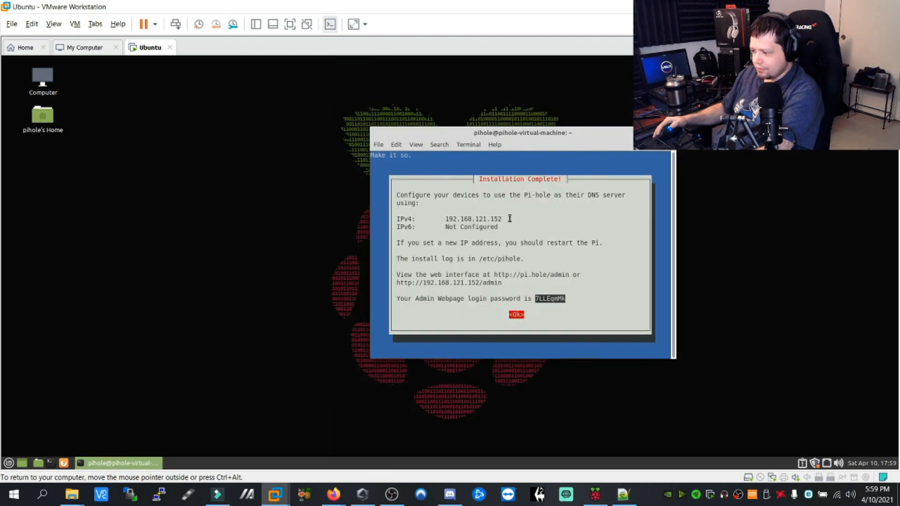
pyautogui.moveTo(509, 219); pyautogui.dragTo(449, 219)
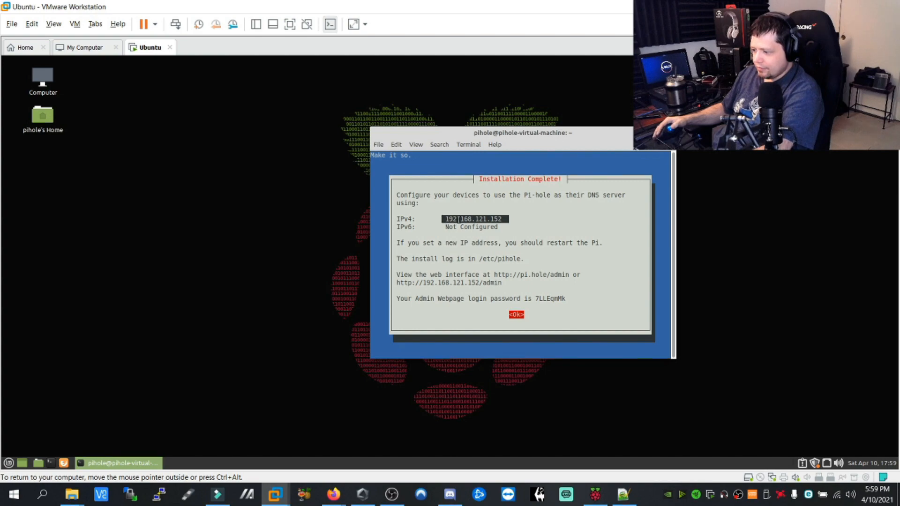
pyautogui.rightClick(456, 219)
pyautogui.click(480, 272)
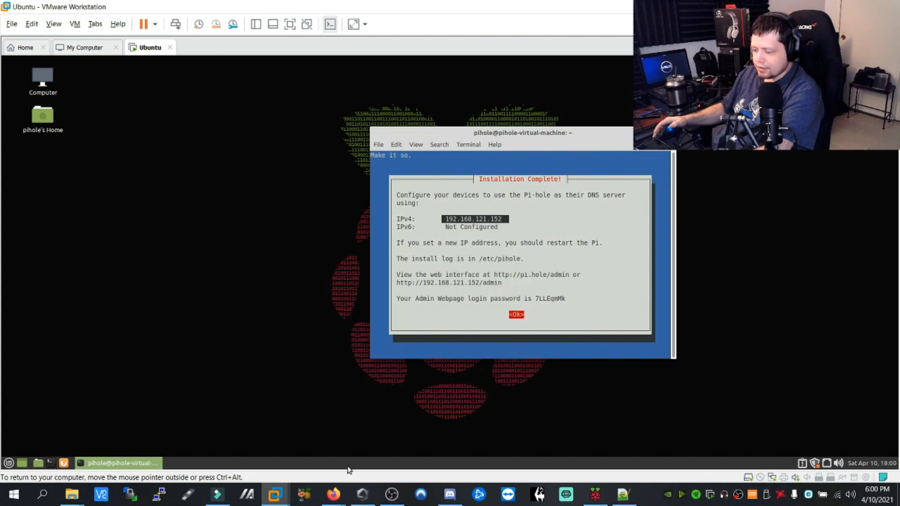
pyautogui.moveTo(333, 495)
pyautogui.click(284, 447)
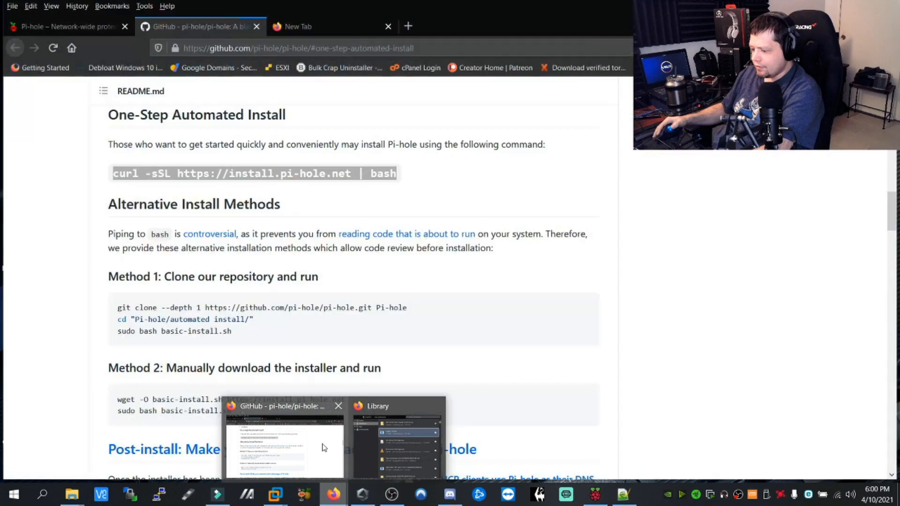
pyautogui.click(623, 494)
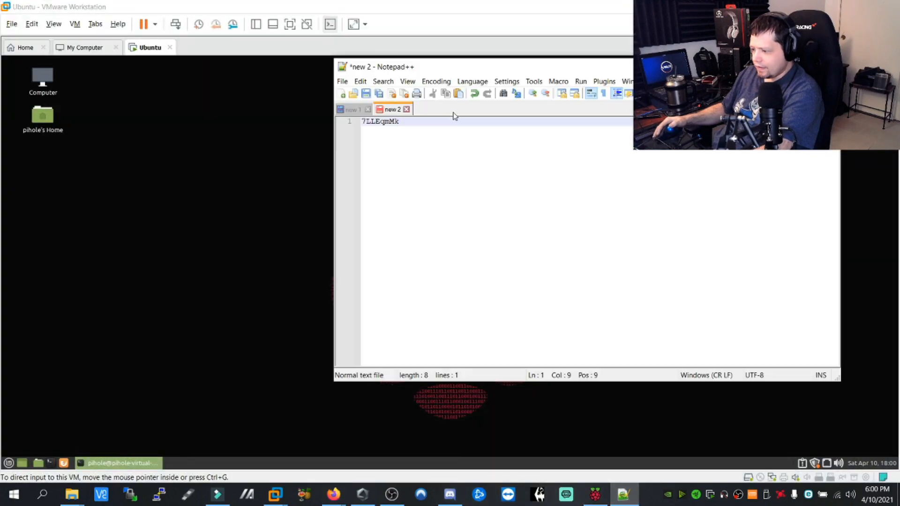
# Paste 192.168.121.152 on the note's second line, copy it again, and return to the VM.
pyautogui.press('Return')
pyautogui.hotkey('ctrl', 'f')
pyautogui.click(391, 165)
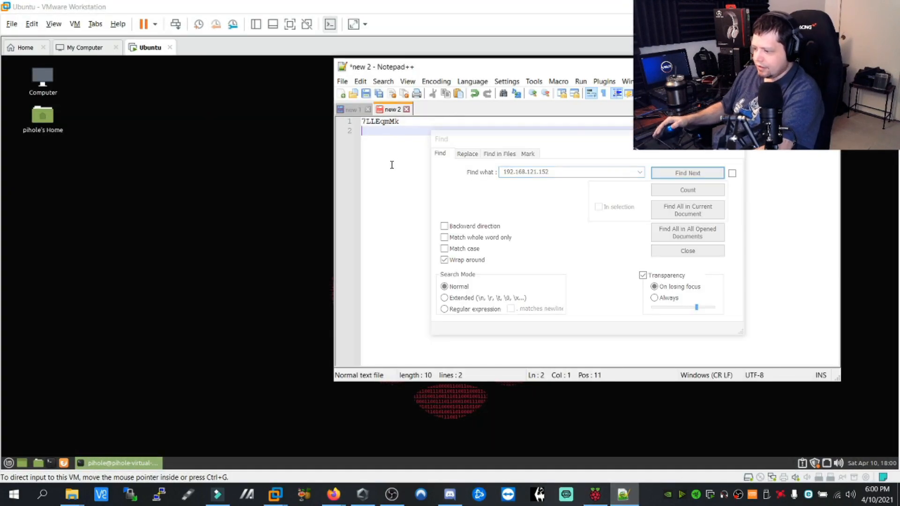
pyautogui.press('Escape')
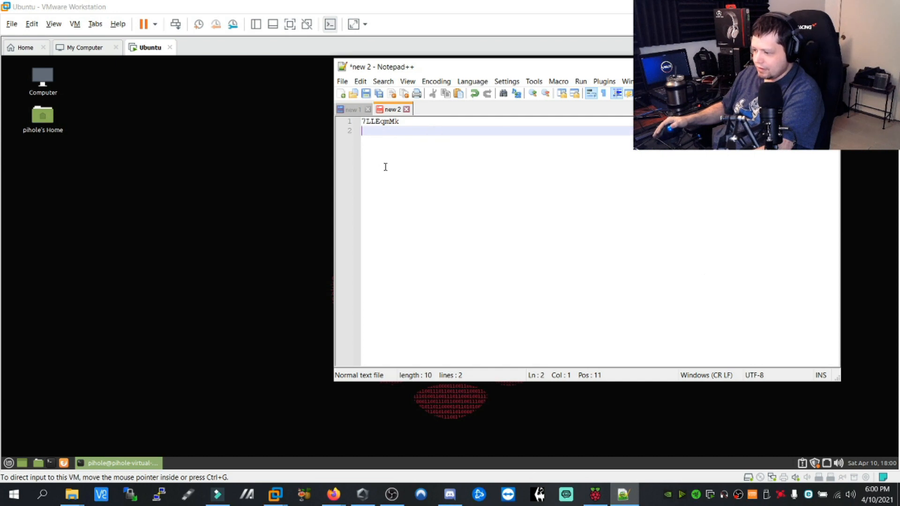
pyautogui.hotkey('ctrl', 'v')
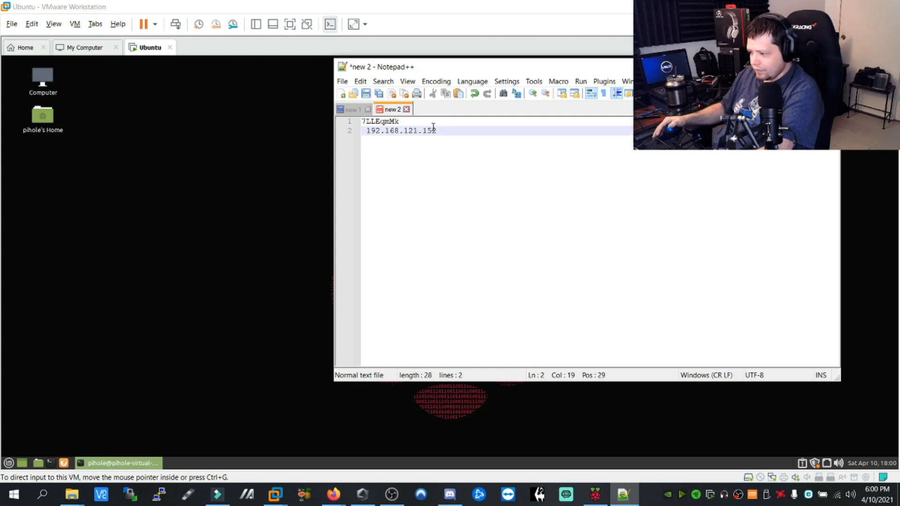
pyautogui.moveTo(441, 131); pyautogui.dragTo(366, 132)
pyautogui.rightClick(367, 134)
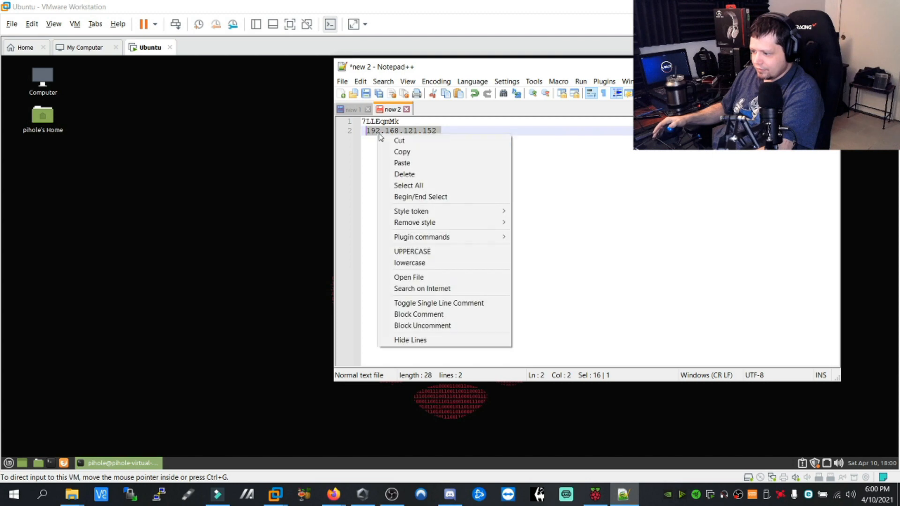
pyautogui.click(401, 147)
pyautogui.click(298, 237)
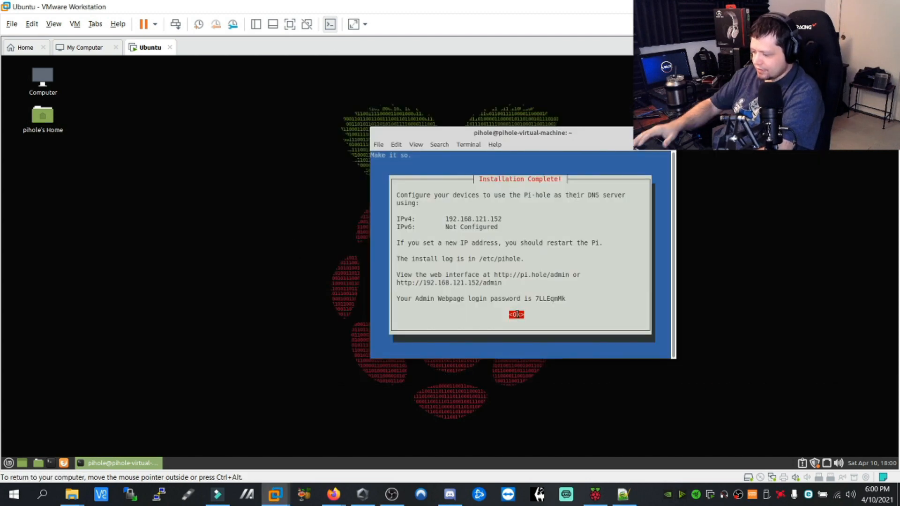
# Dismiss the installation-complete message, then bring Firefox forward and switch to its empty new tab.
pyautogui.press('Return')
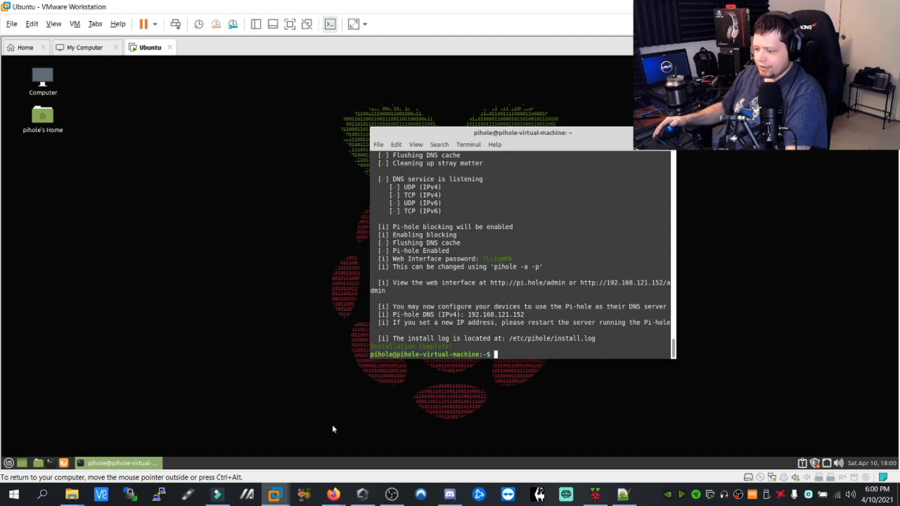
pyautogui.moveTo(333, 494)
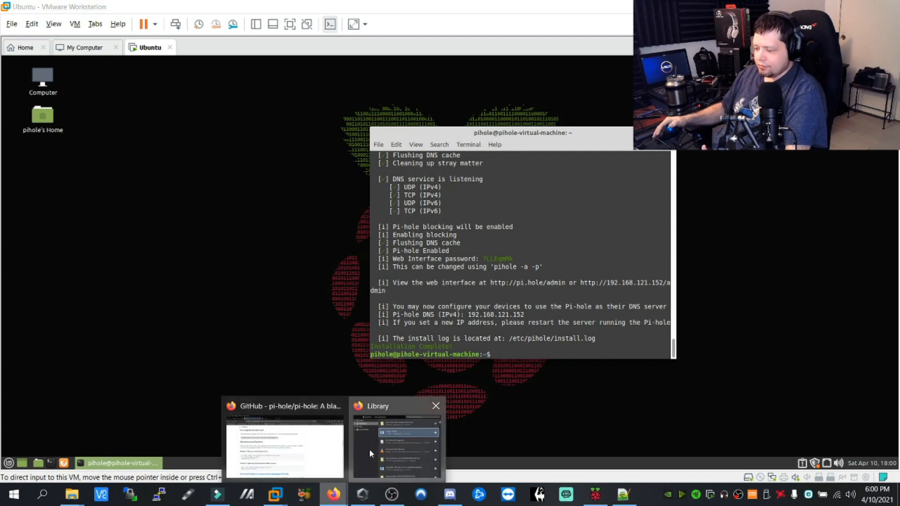
pyautogui.click(397, 446)
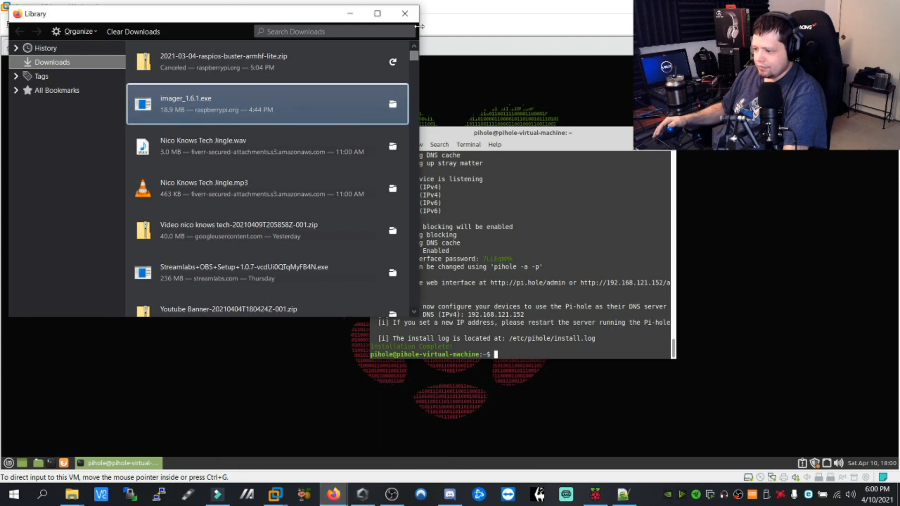
pyautogui.click(405, 14)
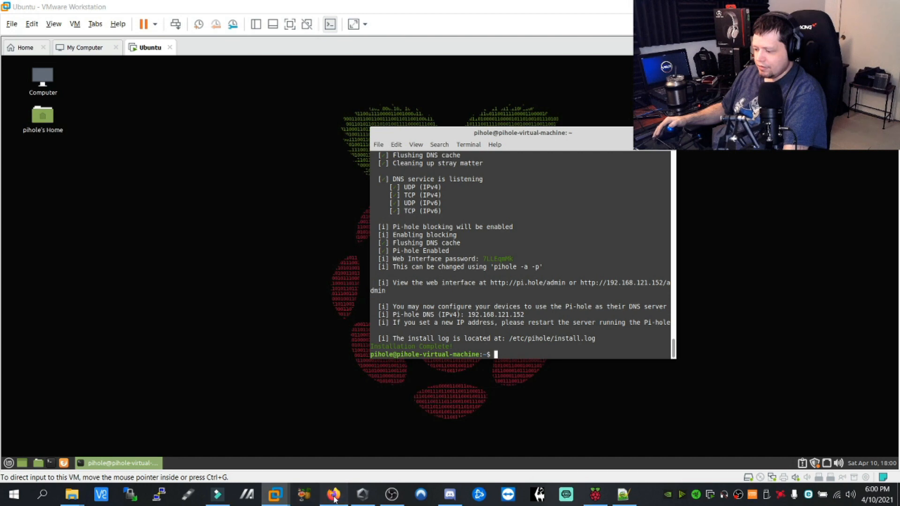
pyautogui.click(333, 495)
pyautogui.rightClick(304, 496)
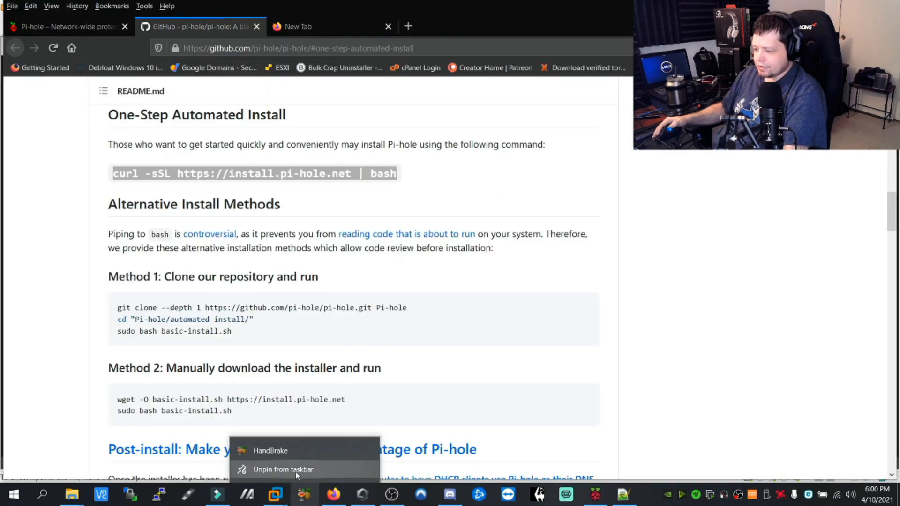
pyautogui.press('Escape')
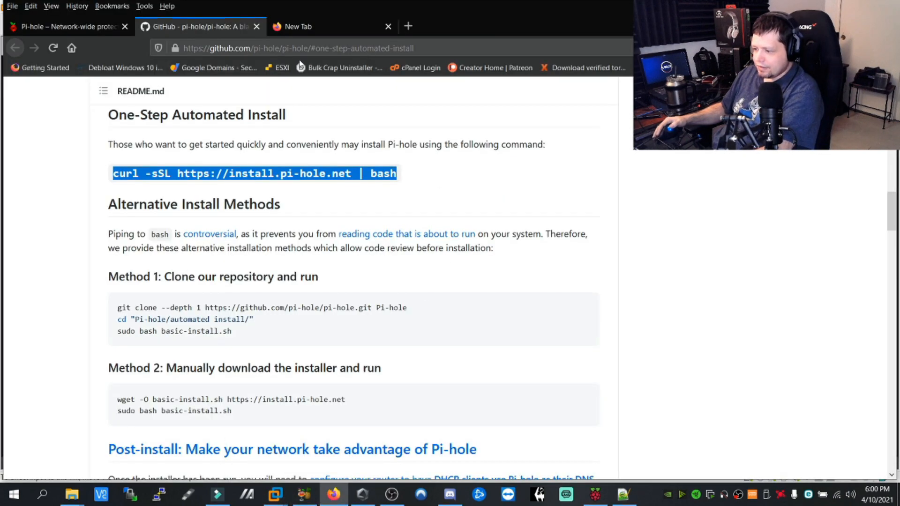
pyautogui.click(303, 27)
pyautogui.write('192.168.121.152')
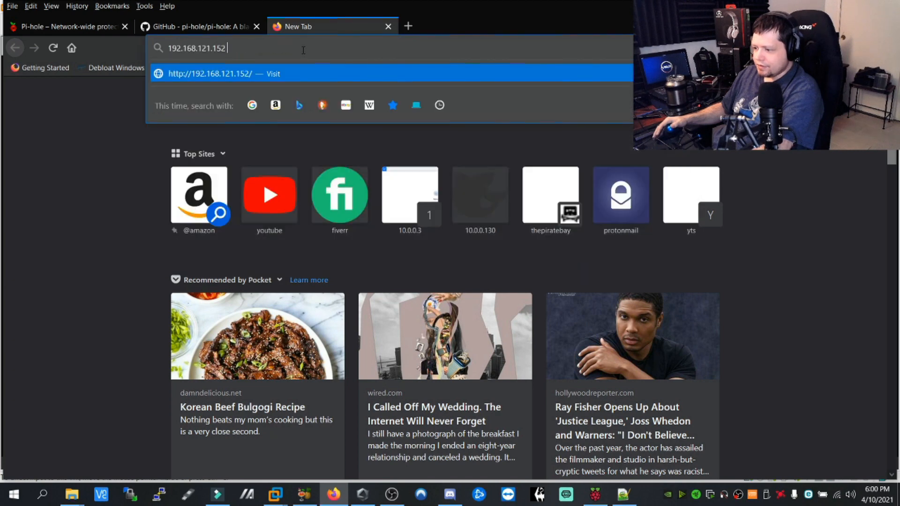
# Visit 192.168.121.152, reach the Pi-hole login page, and clear a wrongly pasted password.
pyautogui.press('Return')
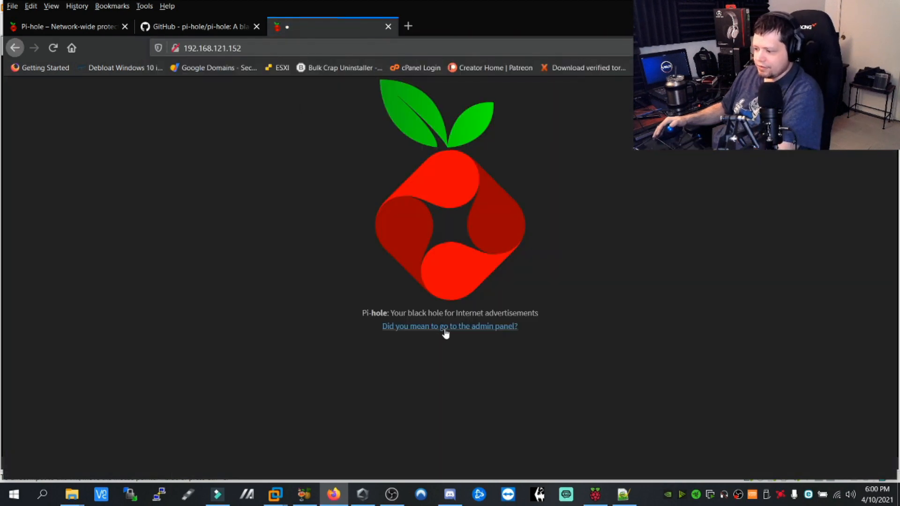
pyautogui.click(446, 329)
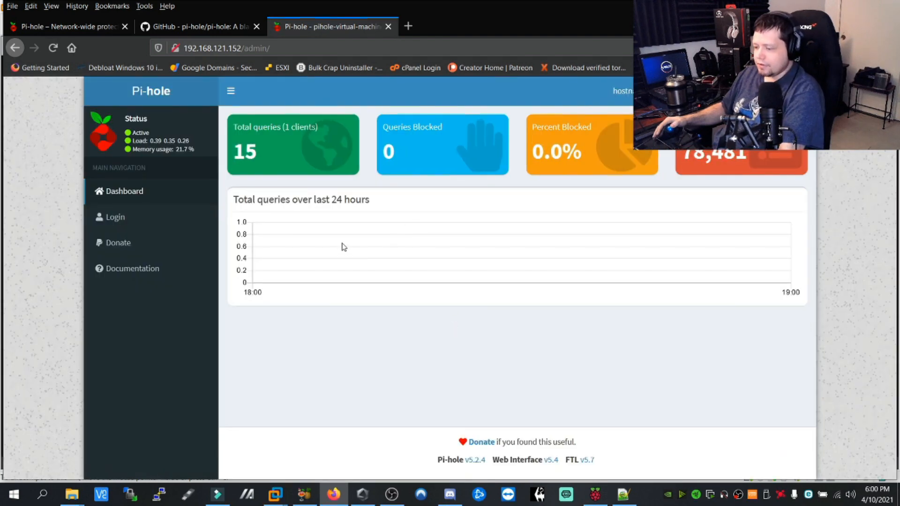
pyautogui.click(143, 226)
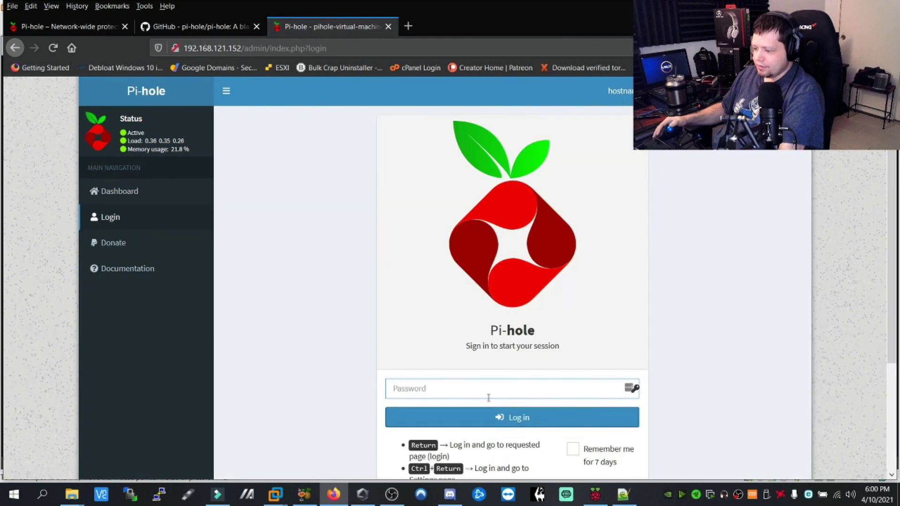
pyautogui.click(488, 388)
pyautogui.hotkey('ctrl', 'v')
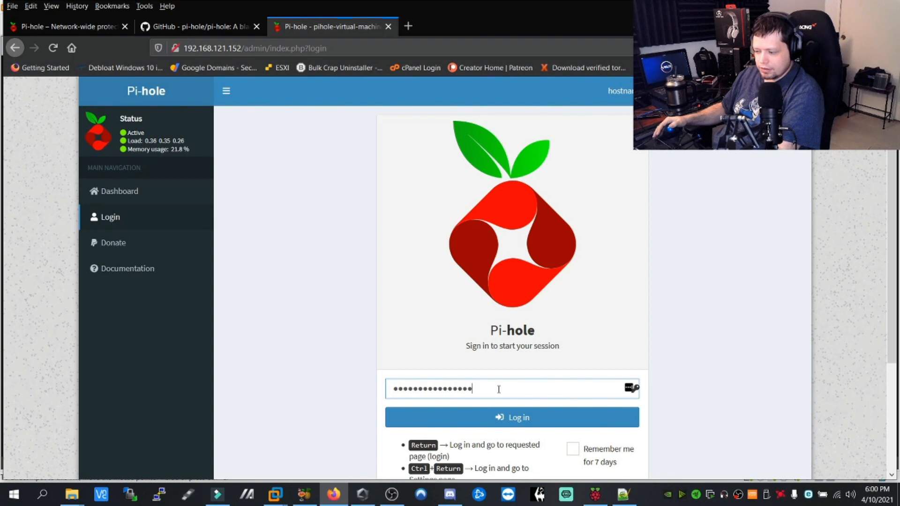
pyautogui.hotkey('ctrl', 'a')
pyautogui.press('BackSpace')
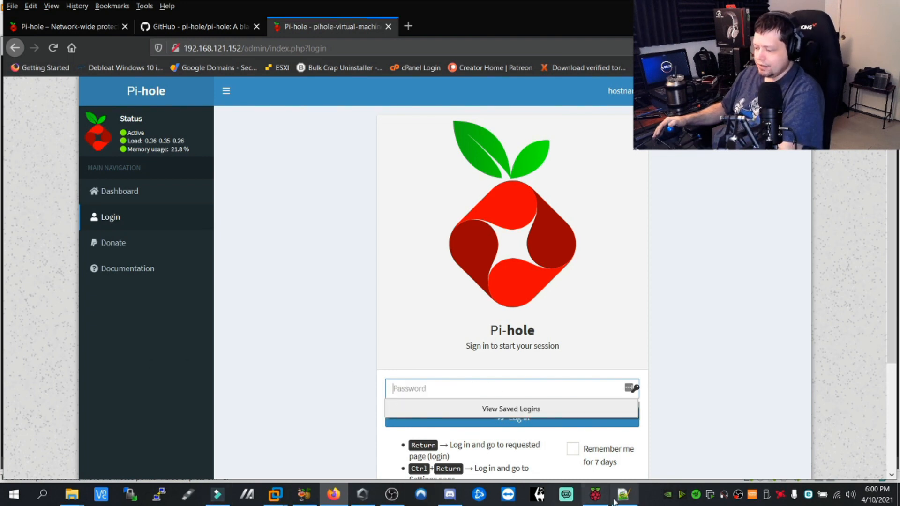
# Copy the admin password from the Notepad++ note and sign in to the Pi-hole web admin.
pyautogui.click(617, 497)
pyautogui.moveTo(401, 121); pyautogui.dragTo(347, 127)
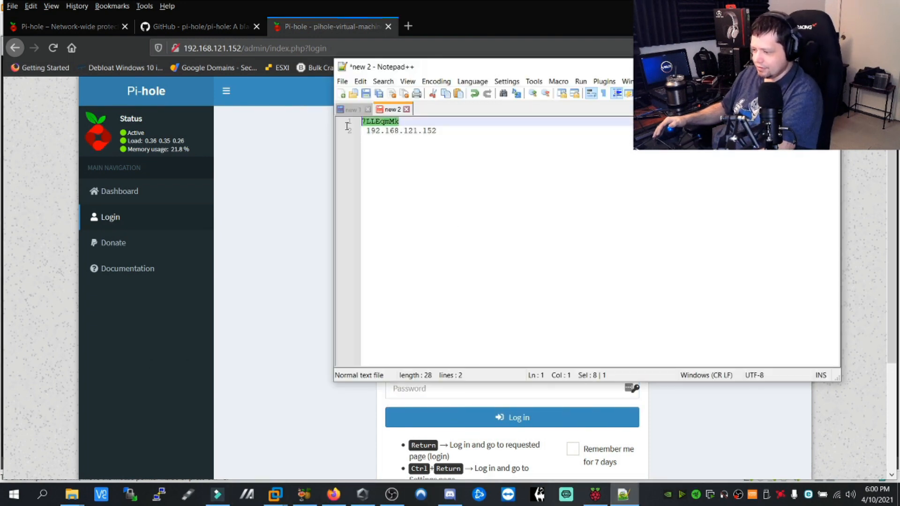
pyautogui.click(625, 495)
pyautogui.click(625, 494)
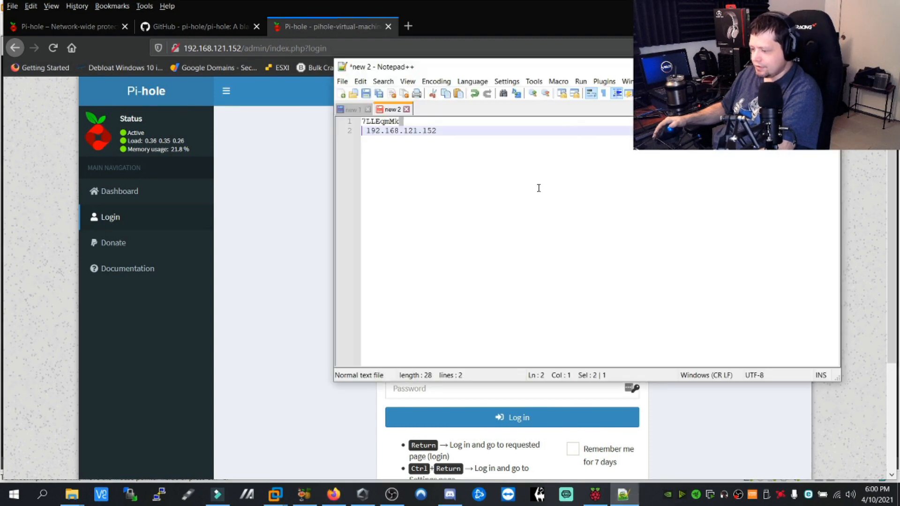
pyautogui.doubleClick(389, 121)
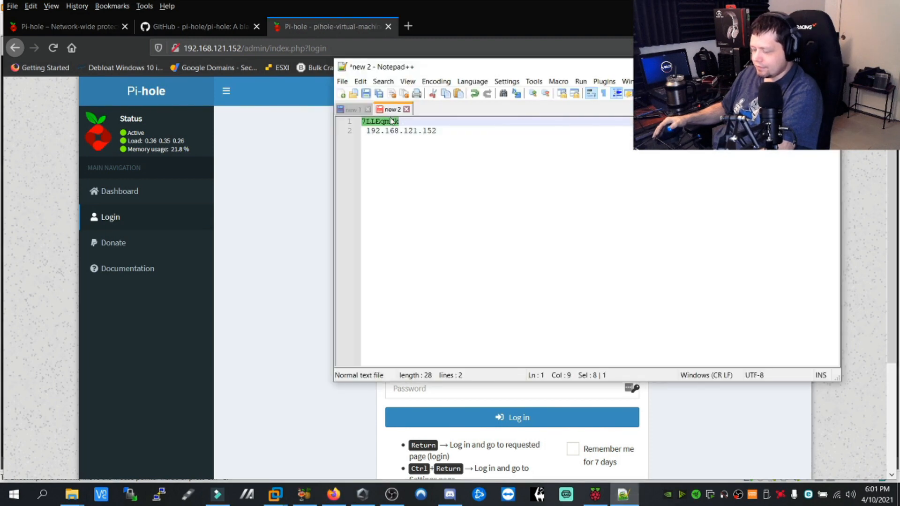
pyautogui.hotkey('ctrl', 'c')
pyautogui.click(313, 238)
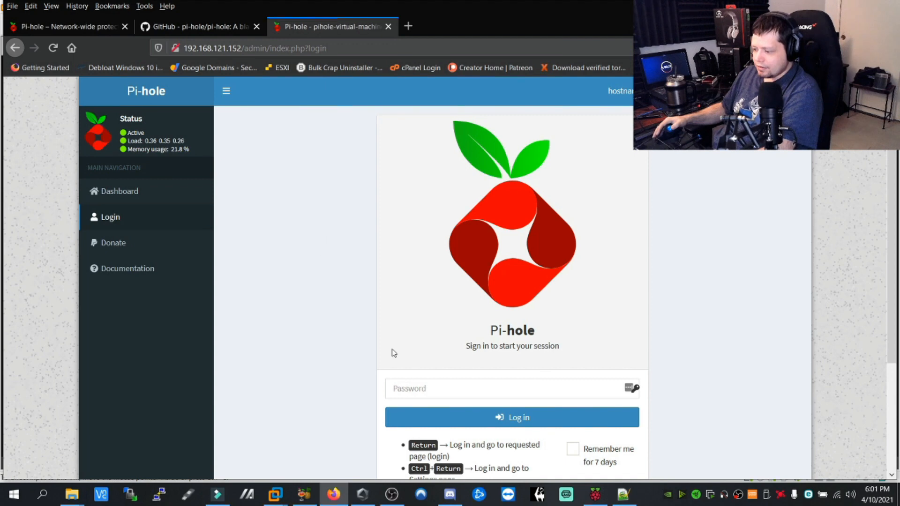
pyautogui.click(426, 389)
pyautogui.hotkey('ctrl', 'v')
pyautogui.click(512, 417)
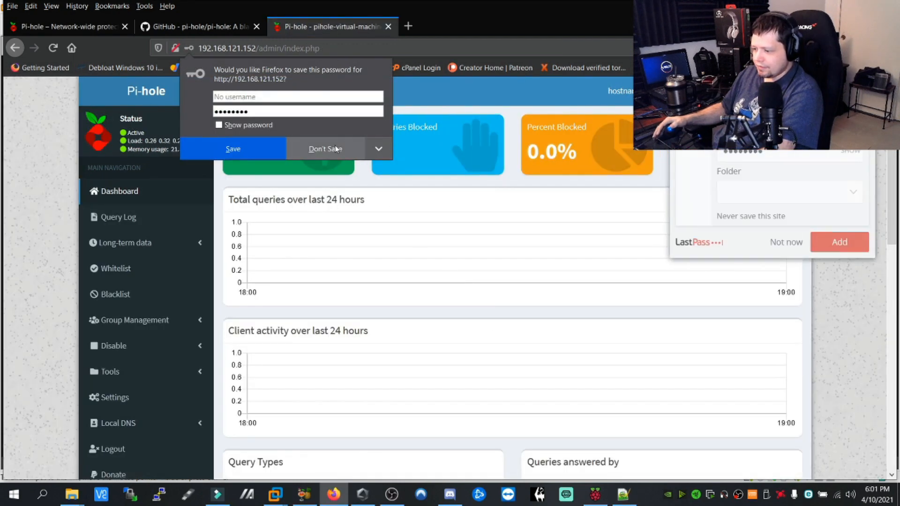
# Decline the browser's save-password prompts and go to the Pi-hole Settings page.
pyautogui.click(325, 148)
pyautogui.click(786, 242)
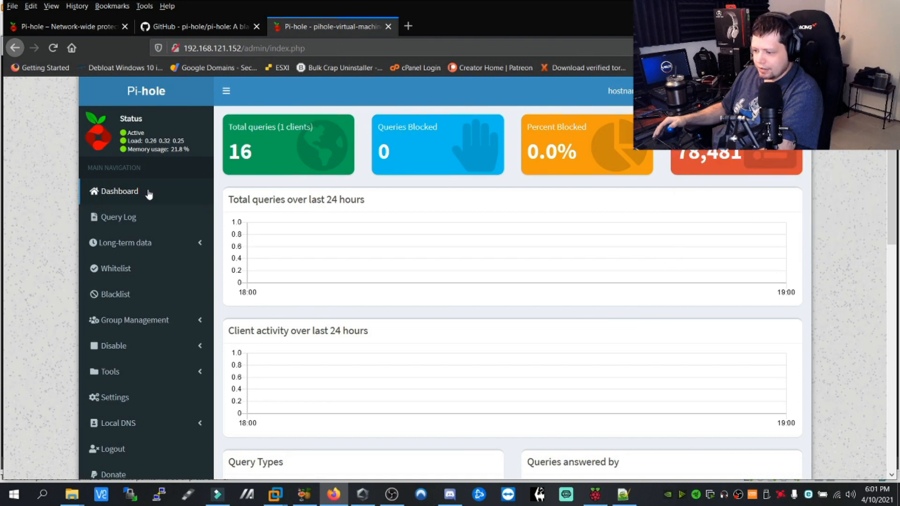
pyautogui.scroll(-3, 122, 219)
pyautogui.scroll(-3, 122, 246)
pyautogui.scroll(-1, 123, 282)
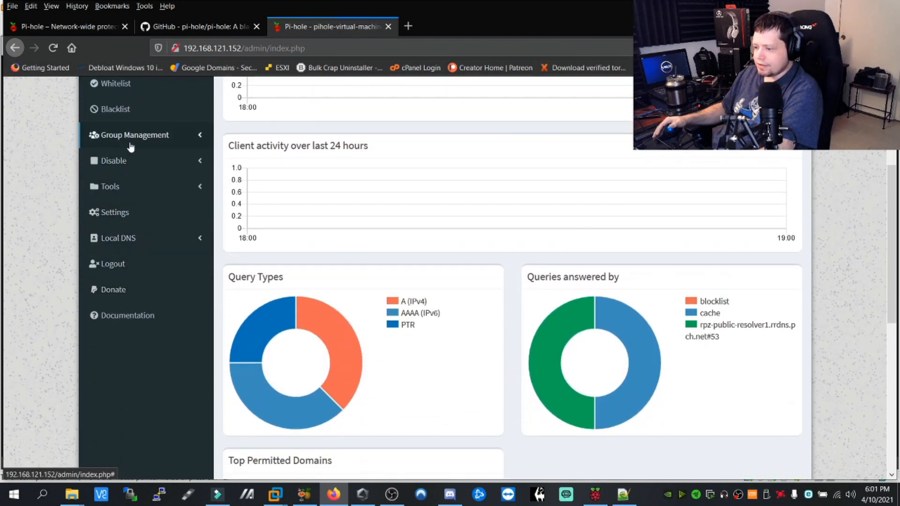
pyautogui.click(114, 212)
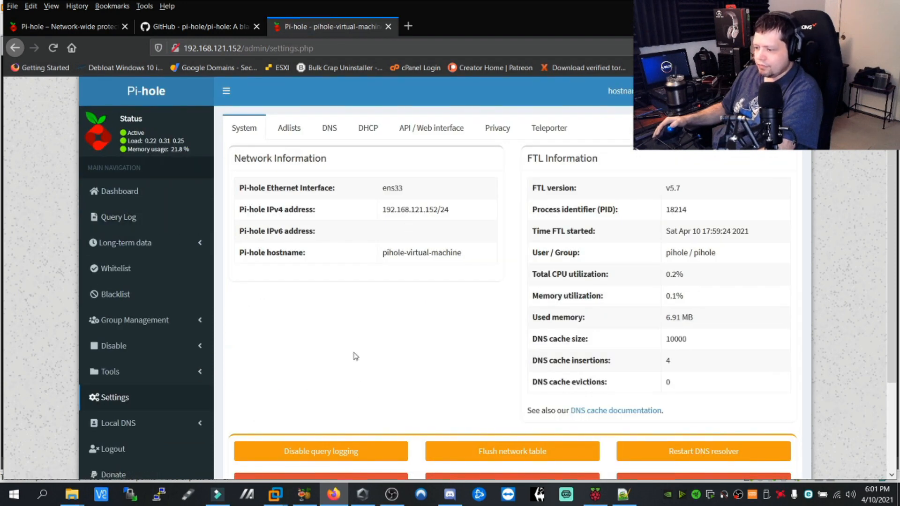
# Glance at the Adlists and System tabs, then enable Use DNSSEC in DNS settings and save.
pyautogui.click(288, 129)
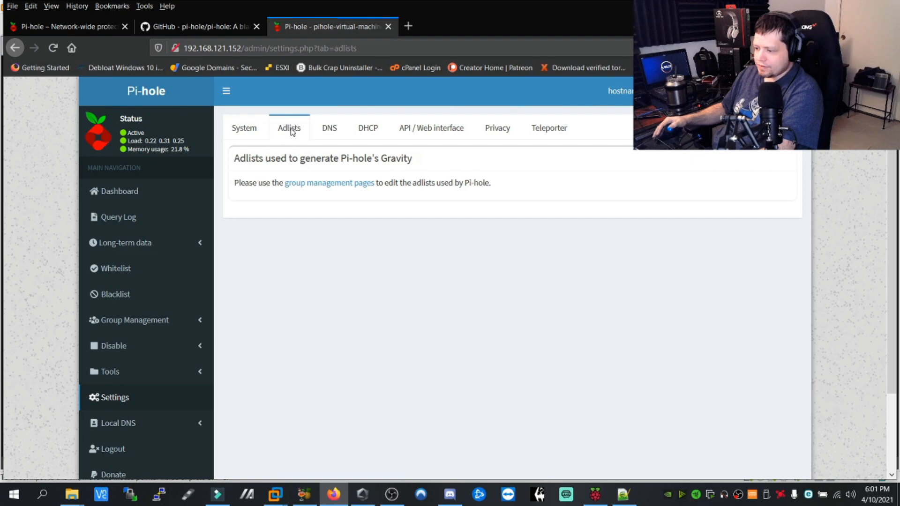
pyautogui.click(245, 128)
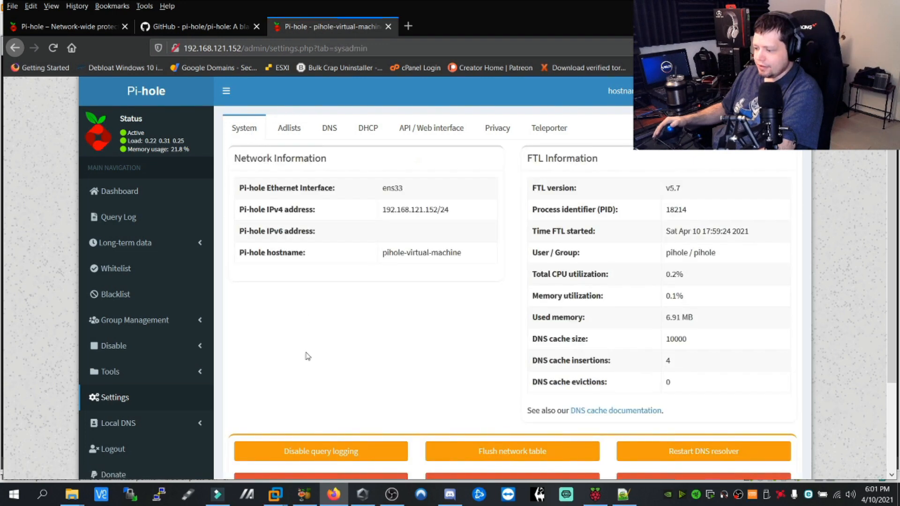
pyautogui.scroll(-3, 307, 357)
pyautogui.scroll(3, 430, 280)
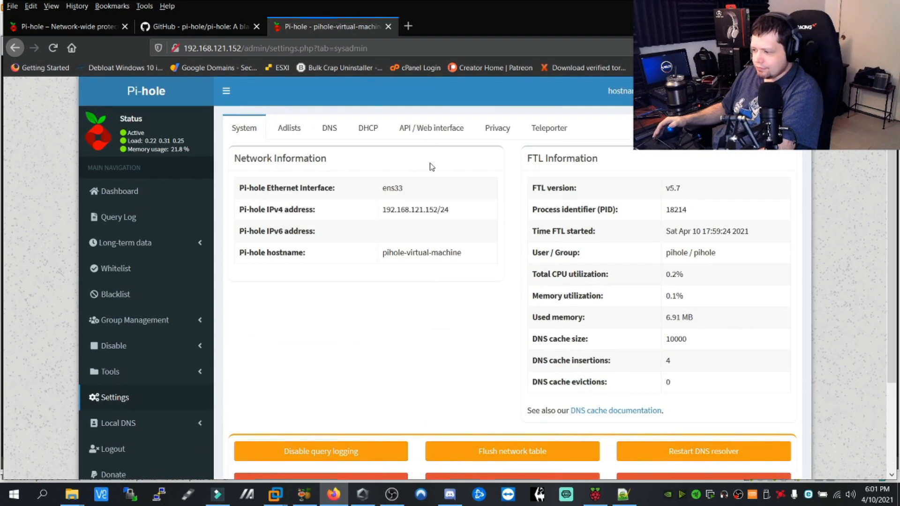
pyautogui.click(329, 128)
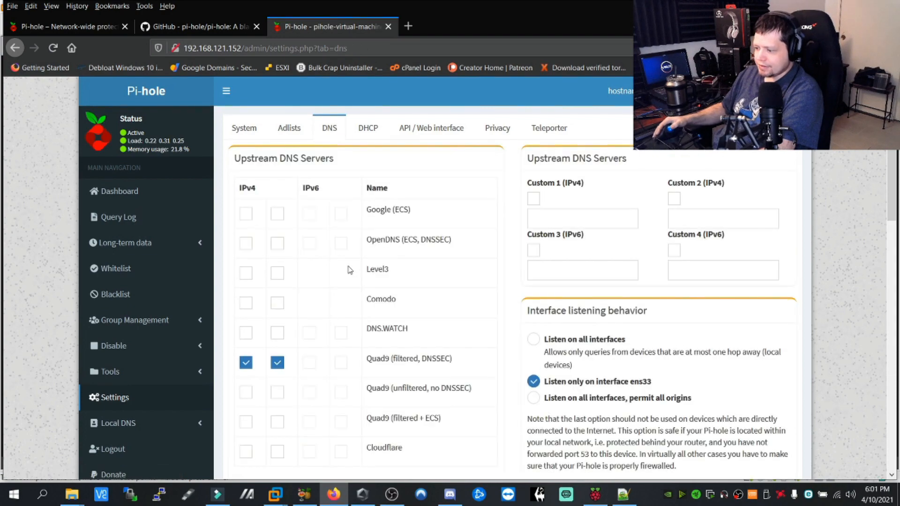
pyautogui.scroll(-2, 473, 373)
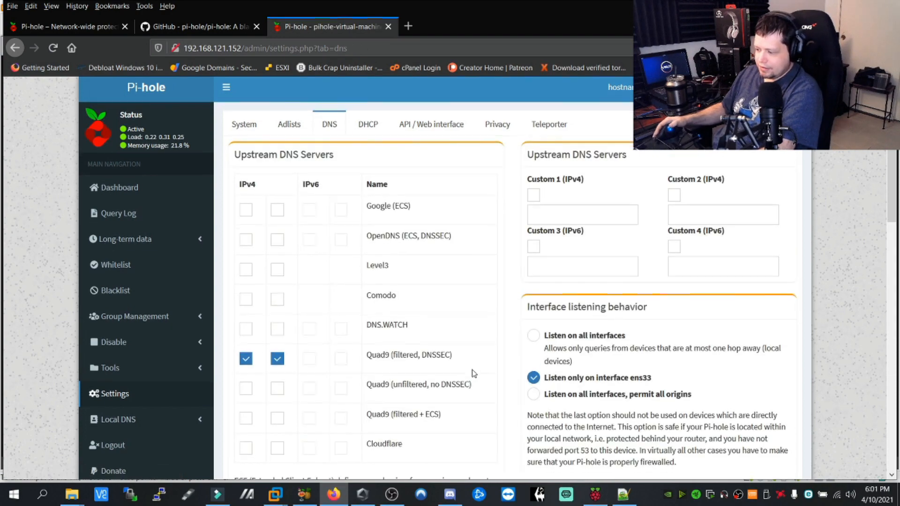
pyautogui.scroll(-5, 473, 373)
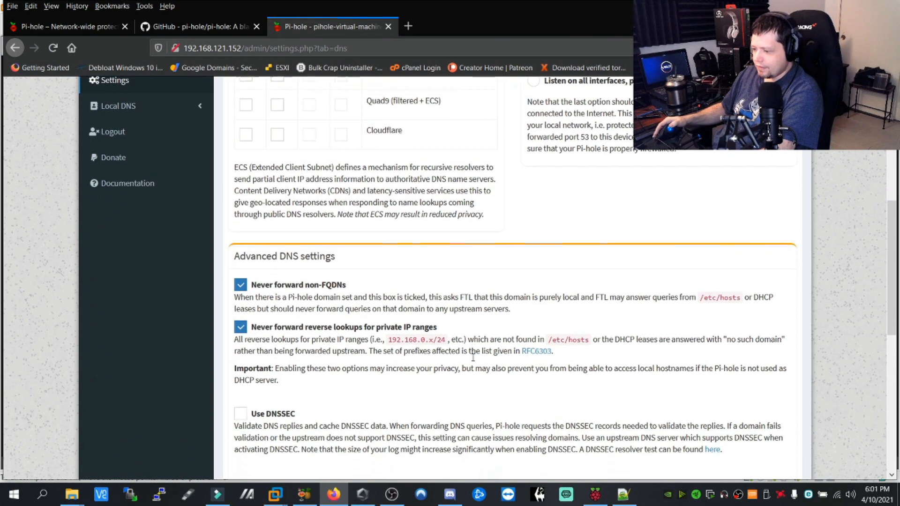
pyautogui.scroll(-5, 473, 372)
pyautogui.scroll(-5, 473, 361)
pyautogui.scroll(-2, 473, 362)
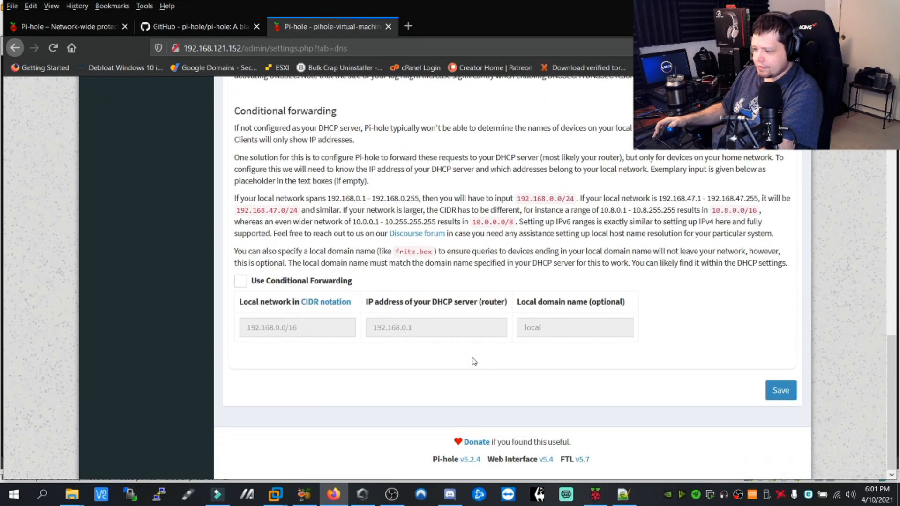
pyautogui.scroll(3, 472, 360)
pyautogui.scroll(3, 472, 344)
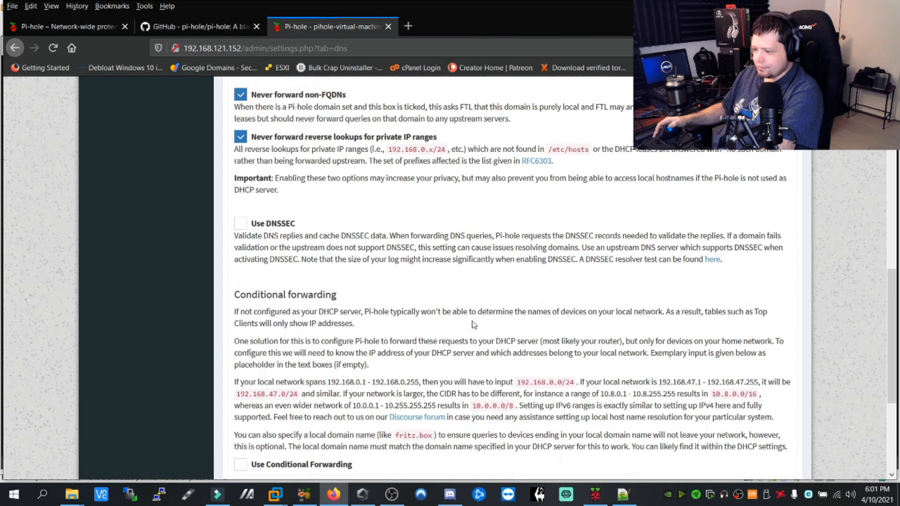
pyautogui.scroll(1, 472, 331)
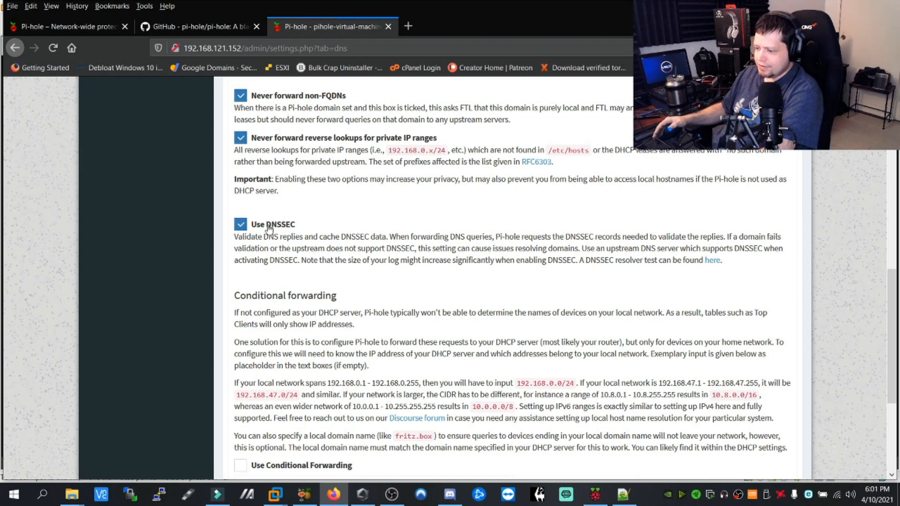
pyautogui.scroll(-5, 473, 281)
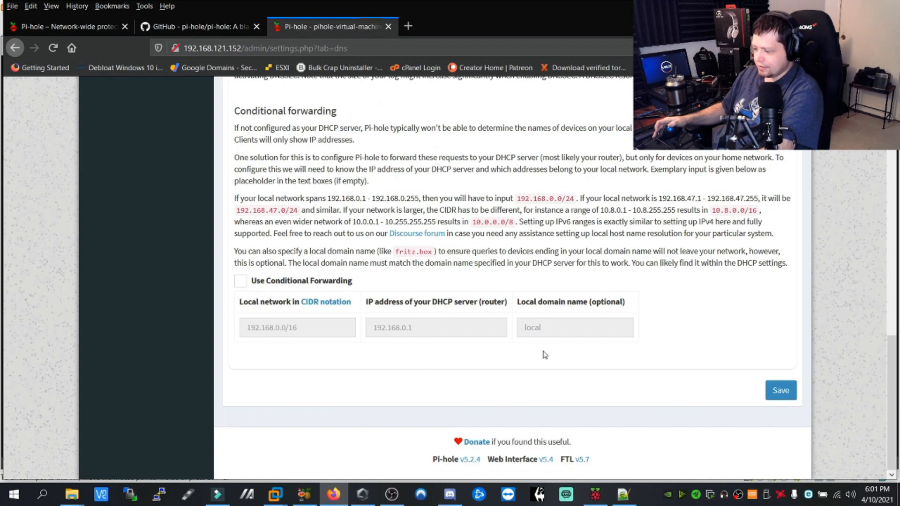
pyautogui.scroll(6, 527, 344)
pyautogui.scroll(6, 499, 331)
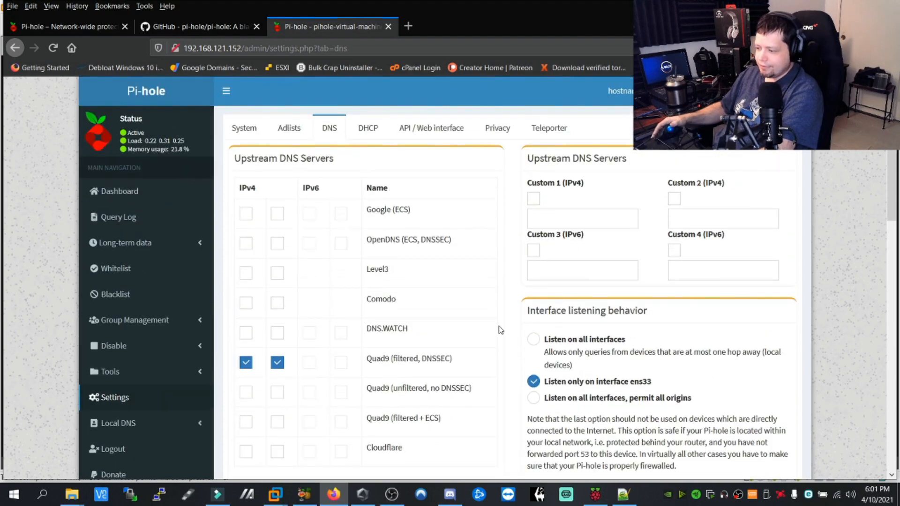
pyautogui.scroll(-5, 385, 212)
pyautogui.scroll(-5, 394, 225)
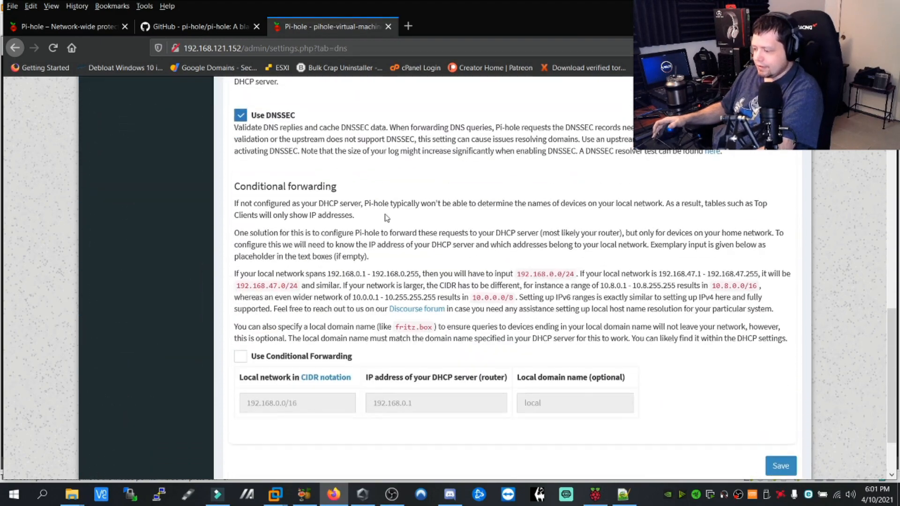
pyautogui.scroll(-3, 394, 224)
pyautogui.click(781, 391)
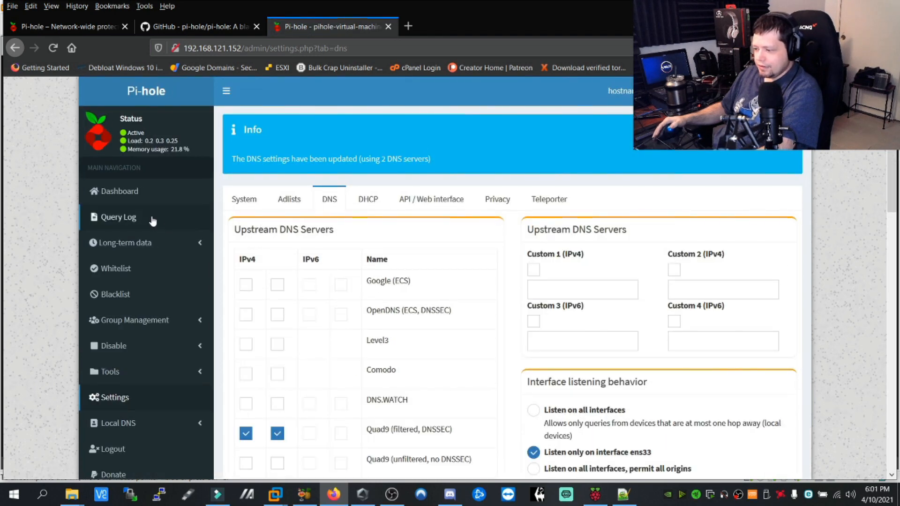
# View the empty Whitelist page, then the empty Blacklist page.
pyautogui.click(116, 268)
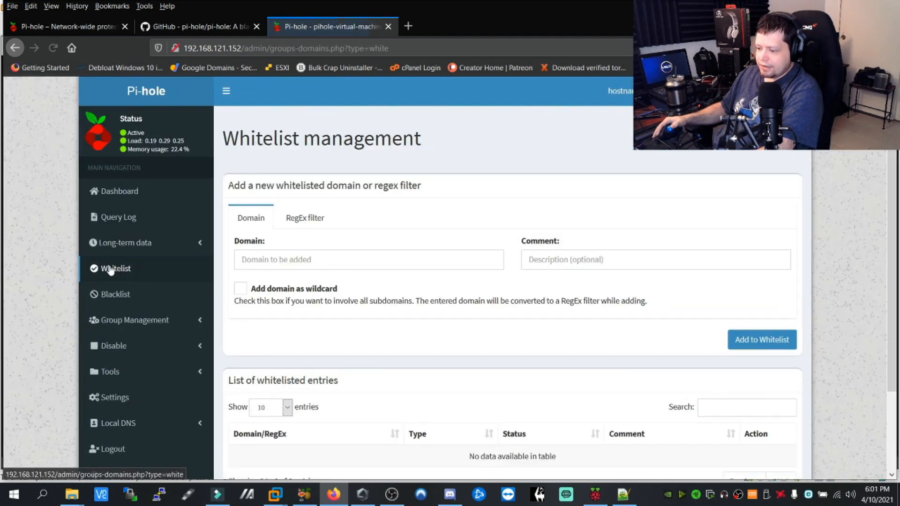
pyautogui.click(114, 293)
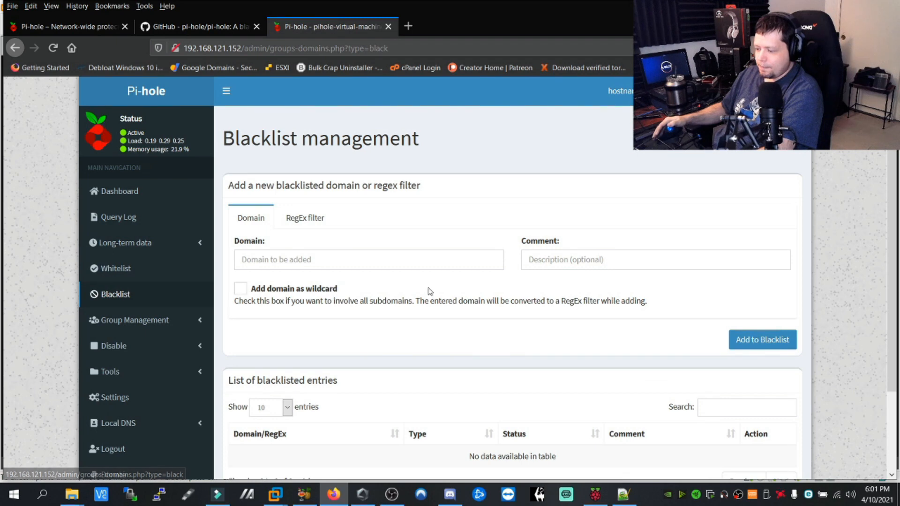
pyautogui.scroll(-3, 319, 258)
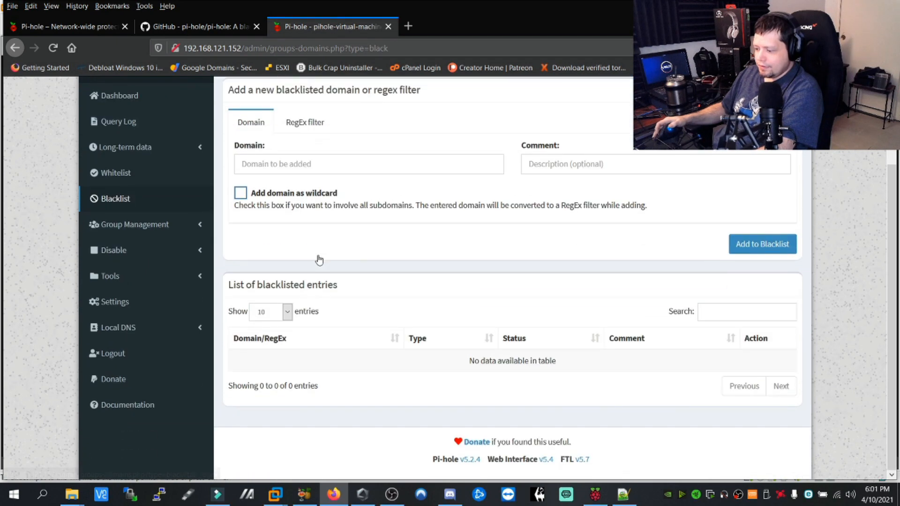
pyautogui.scroll(3, 366, 328)
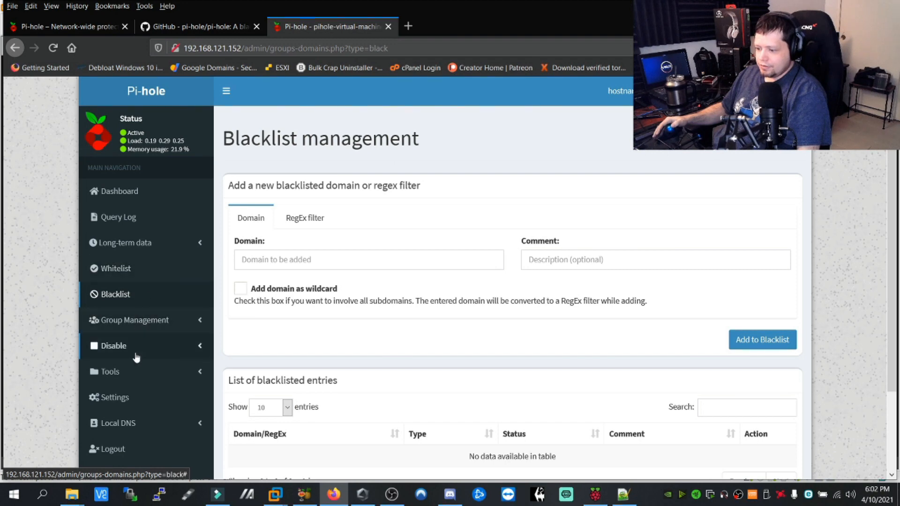
pyautogui.scroll(-2, 128, 351)
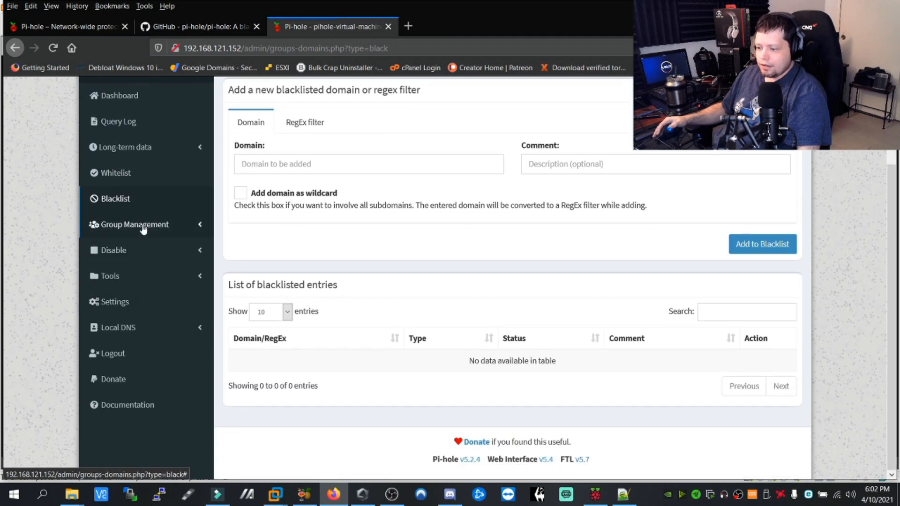
# Look at the Adlist group management page, then bring up the Notepad++ notes.
pyautogui.click(144, 225)
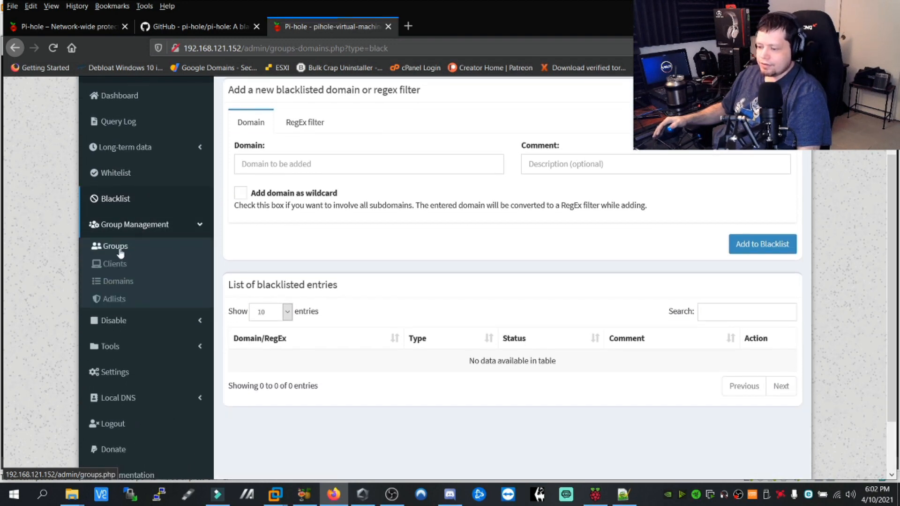
pyautogui.click(114, 299)
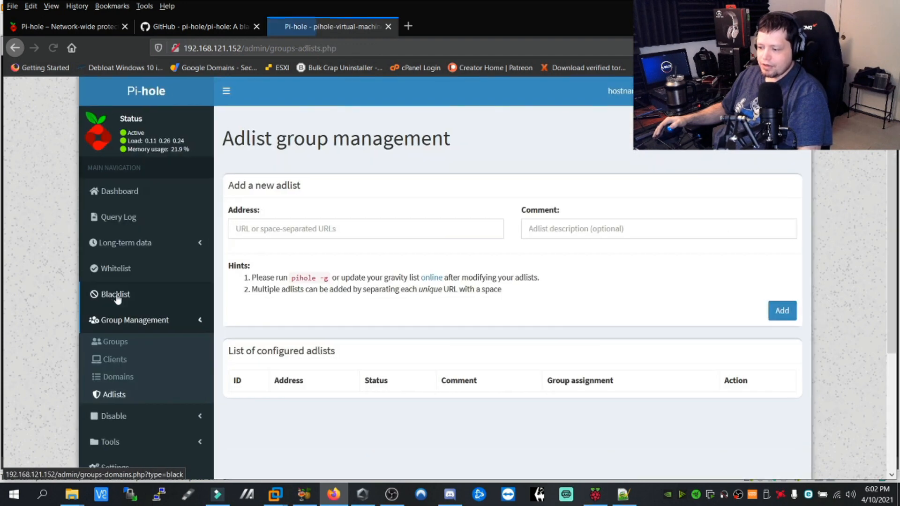
pyautogui.scroll(-3, 422, 316)
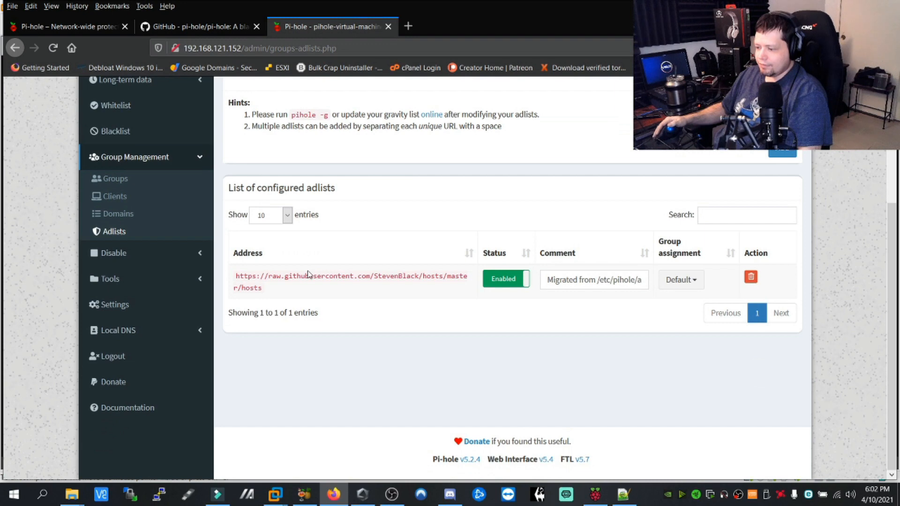
pyautogui.scroll(5, 308, 273)
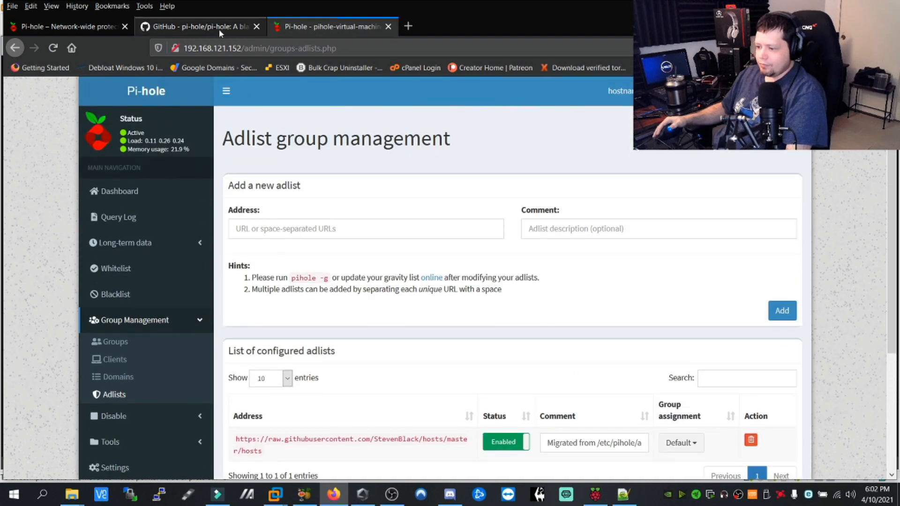
pyautogui.click(219, 28)
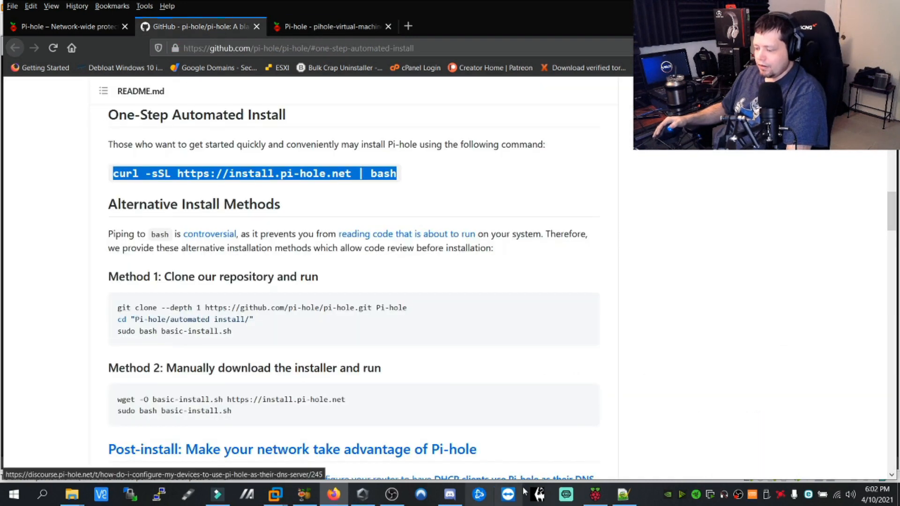
pyautogui.click(623, 494)
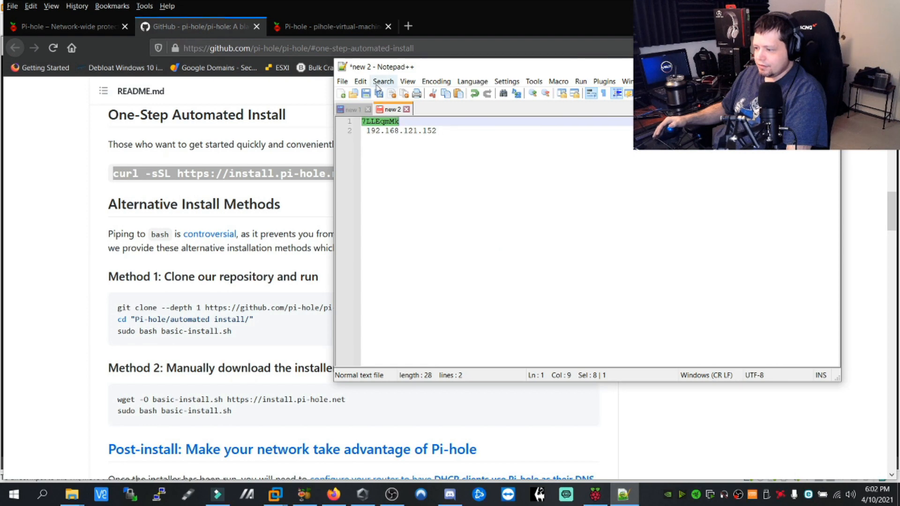
# Copy the Medium article link from note 'new 1' and open a fresh Firefox tab for it.
pyautogui.click(346, 110)
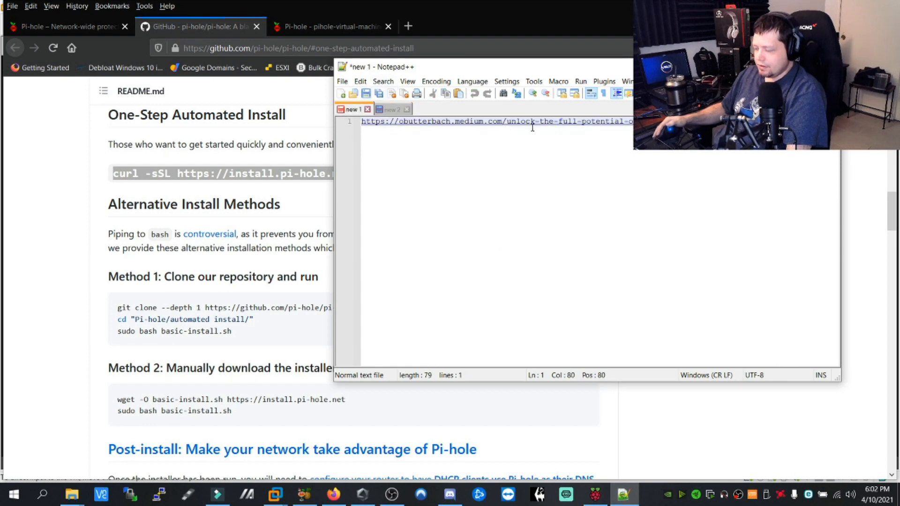
pyautogui.hotkey('ctrl', 'a')
pyautogui.rightClick(401, 125)
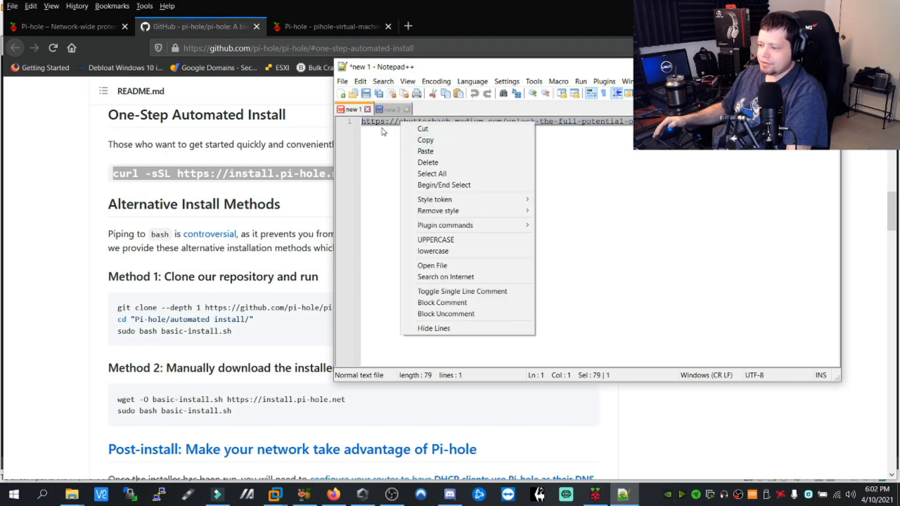
pyautogui.click(426, 140)
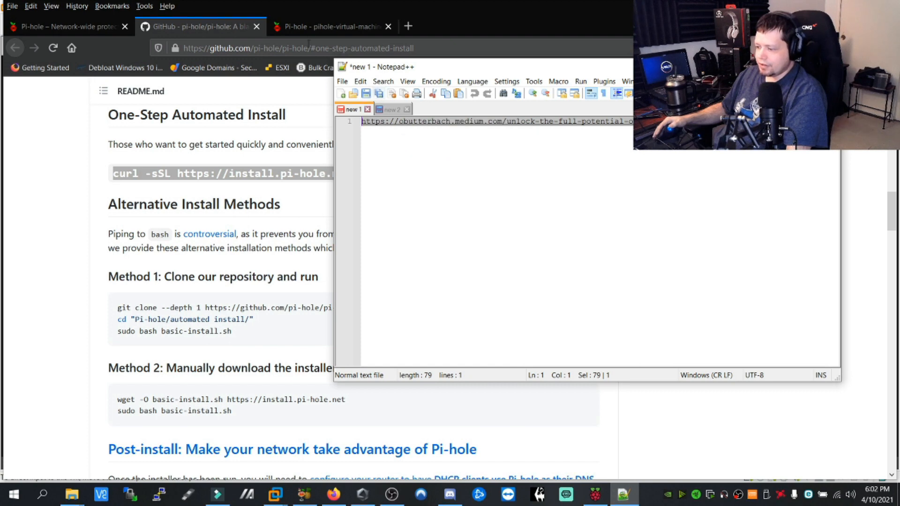
pyautogui.click(331, 26)
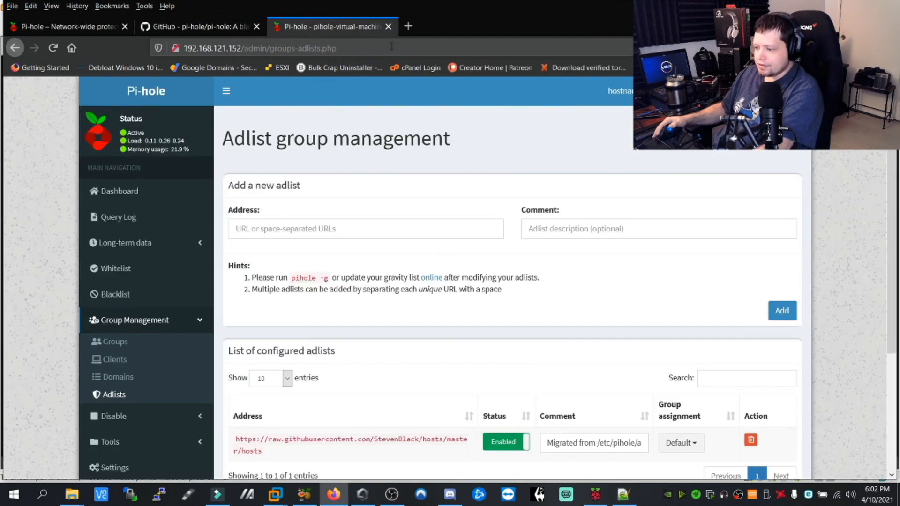
pyautogui.click(407, 27)
# Load the Medium Pi-hole article, follow its DRSDavidSoft adservers-and-trackers link, and copy that list's address.
pyautogui.hotkey('ctrl', 'v')
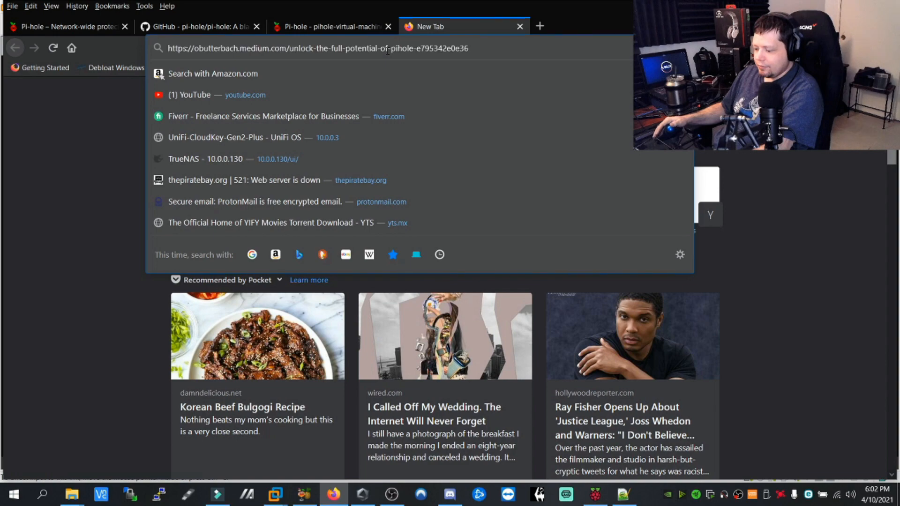
pyautogui.press('Return')
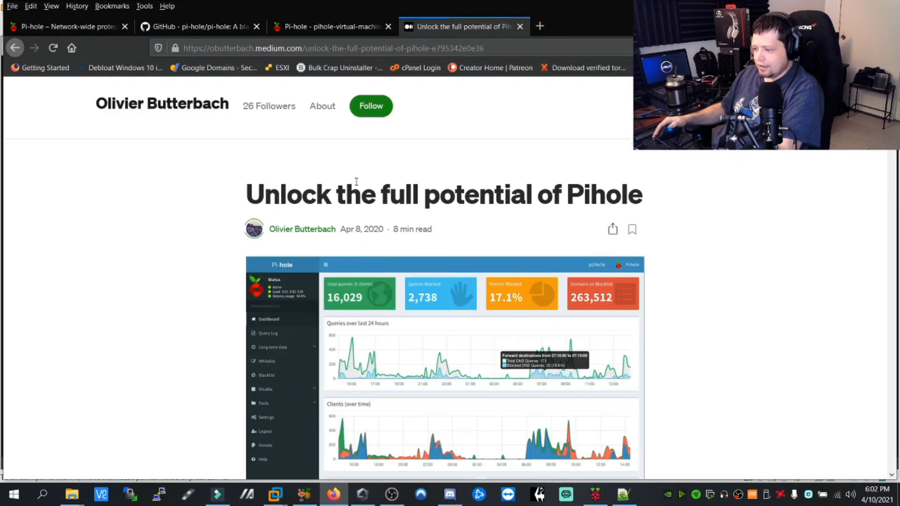
pyautogui.scroll(-5, 365, 235)
pyautogui.scroll(-5, 356, 178)
pyautogui.scroll(-3, 356, 178)
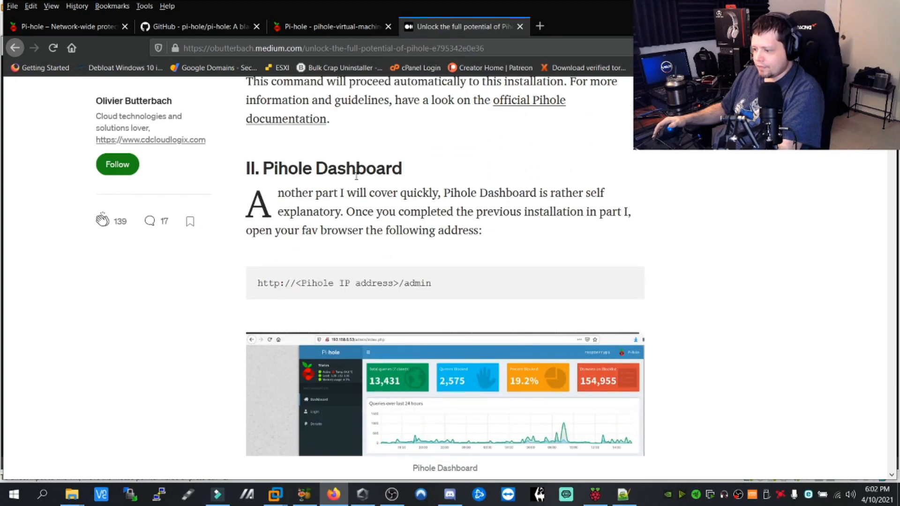
pyautogui.scroll(-5, 355, 178)
pyautogui.scroll(-5, 356, 178)
pyautogui.scroll(-5, 356, 178)
pyautogui.scroll(-2, 356, 178)
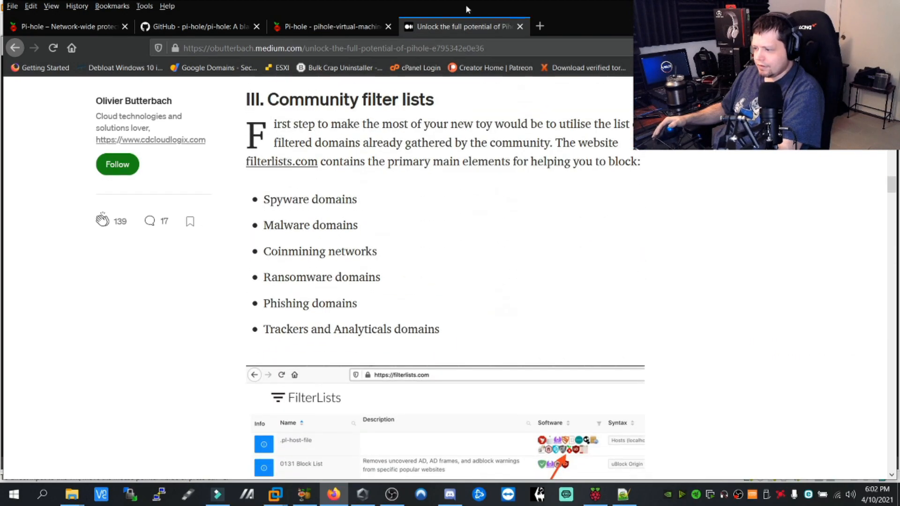
pyautogui.scroll(-5, 440, 184)
pyautogui.scroll(-5, 439, 184)
pyautogui.scroll(-5, 432, 212)
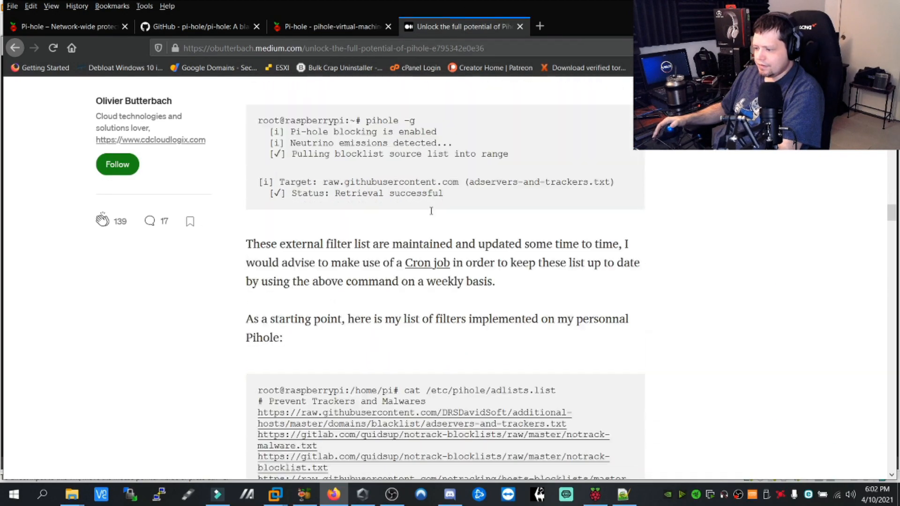
pyautogui.scroll(-5, 432, 213)
pyautogui.scroll(-2, 433, 214)
pyautogui.scroll(5, 432, 213)
pyautogui.scroll(3, 351, 196)
pyautogui.scroll(-2, 281, 183)
pyautogui.click(408, 250)
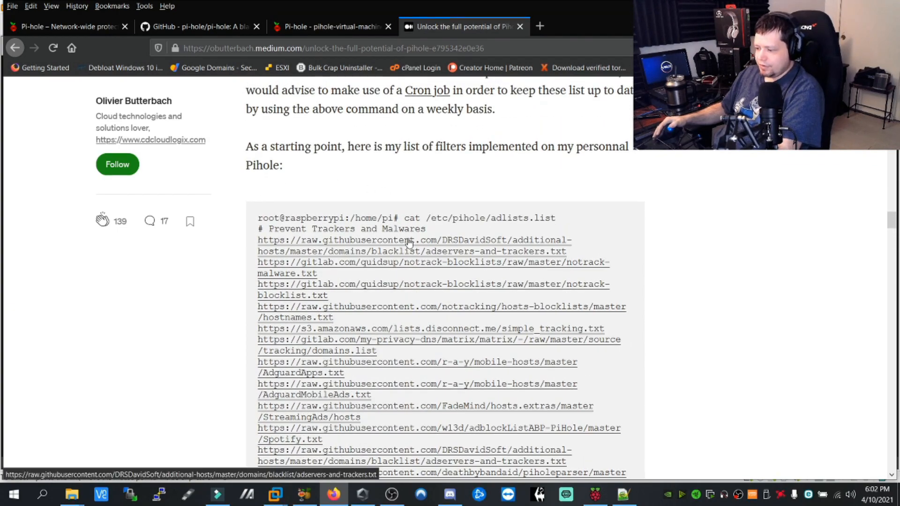
pyautogui.rightClick(352, 48)
pyautogui.click(377, 84)
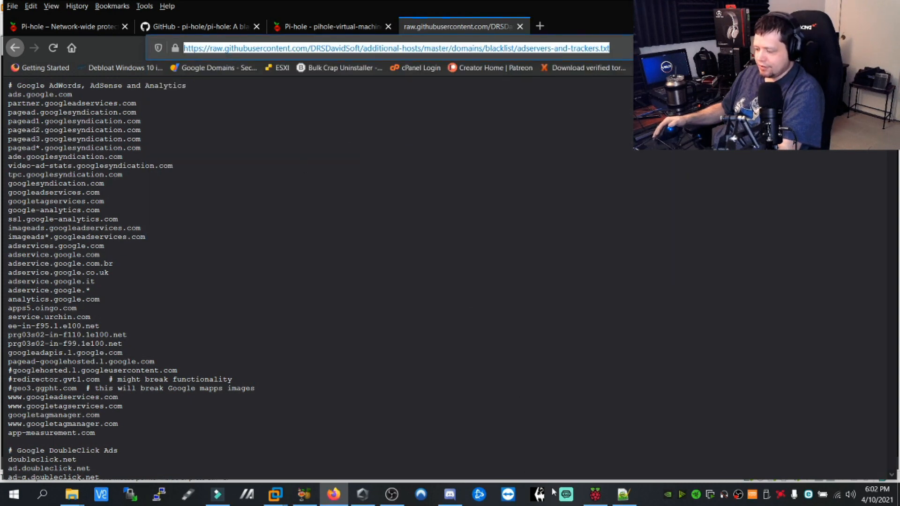
# Paste the DRSDavidSoft blocklist URL as a new adlist address, add it, and go to the dashboard.
pyautogui.click(336, 30)
pyautogui.scroll(-5, 362, 336)
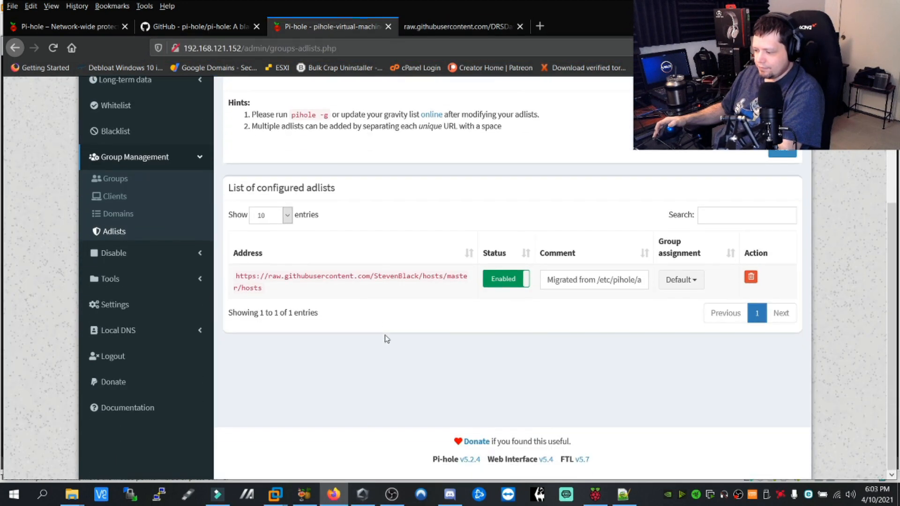
pyautogui.scroll(5, 479, 215)
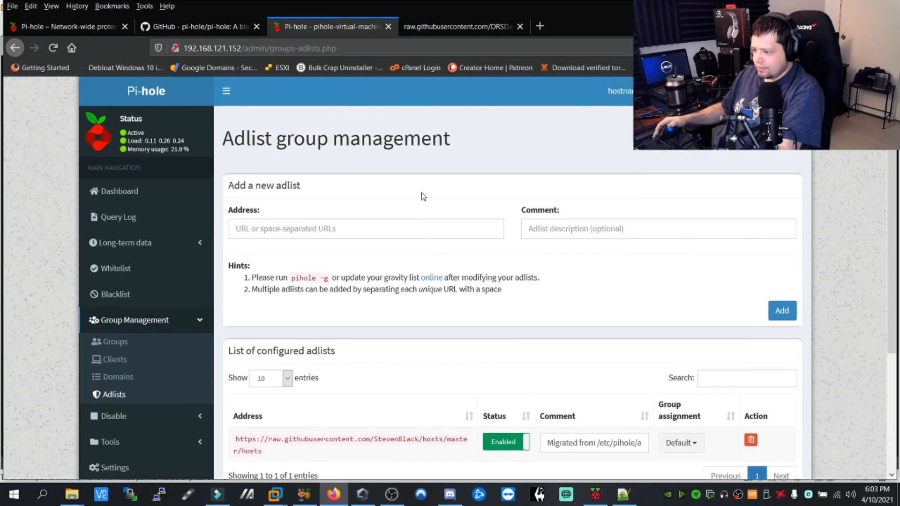
pyautogui.click(299, 228)
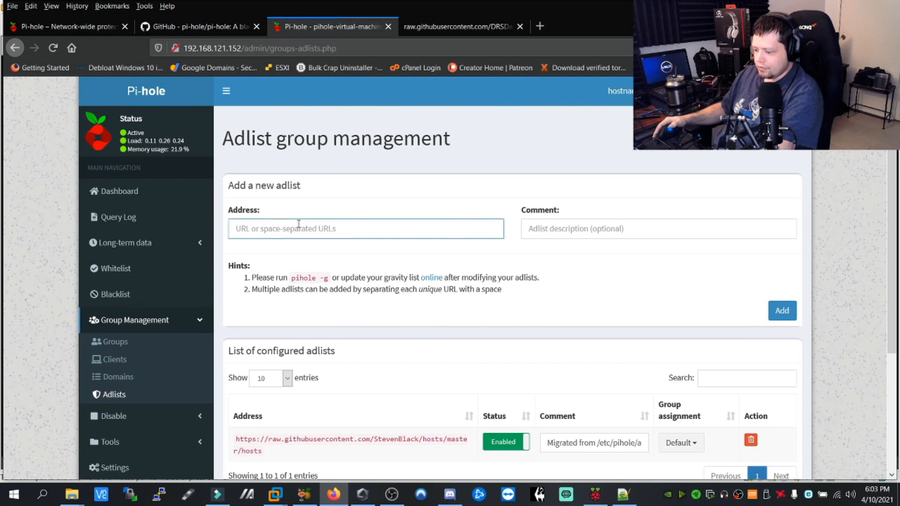
pyautogui.hotkey('ctrl', 'v')
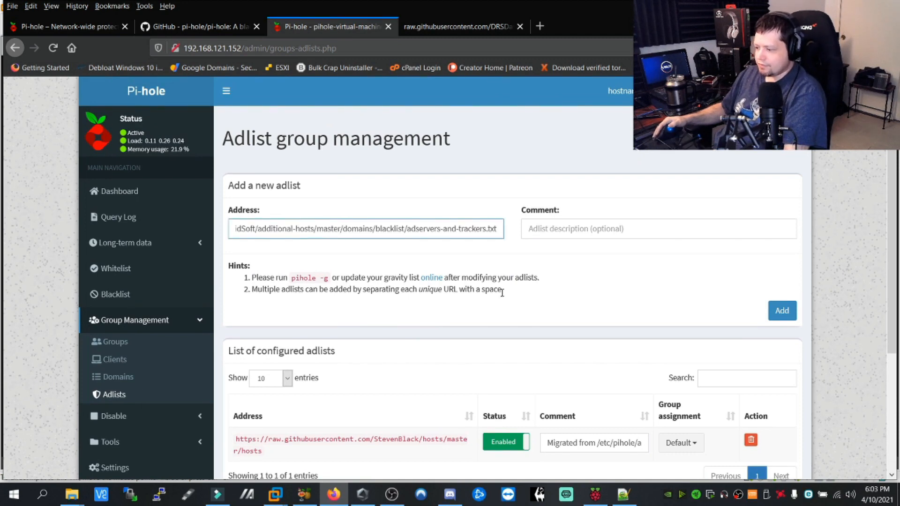
pyautogui.press('Return')
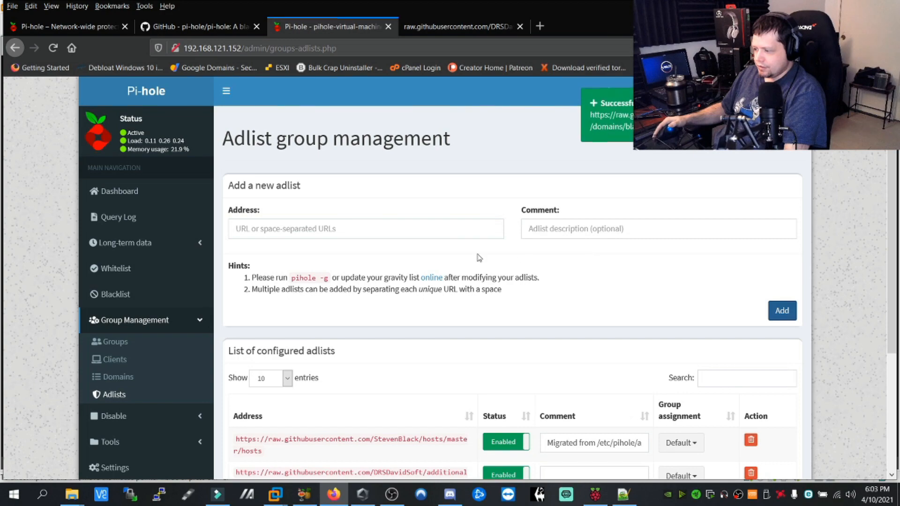
pyautogui.scroll(-5, 473, 266)
pyautogui.scroll(5, 233, 200)
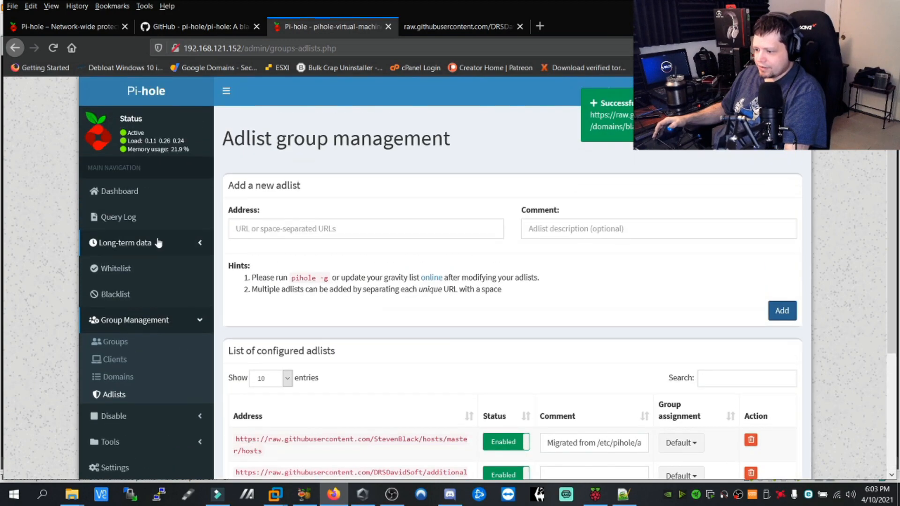
pyautogui.click(119, 192)
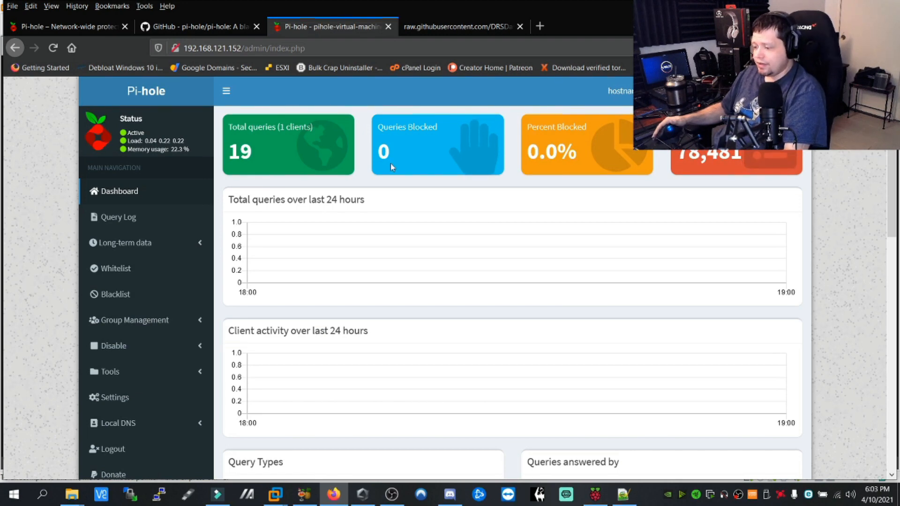
pyautogui.scroll(-5, 390, 164)
pyautogui.scroll(-5, 340, 232)
pyautogui.scroll(-5, 340, 232)
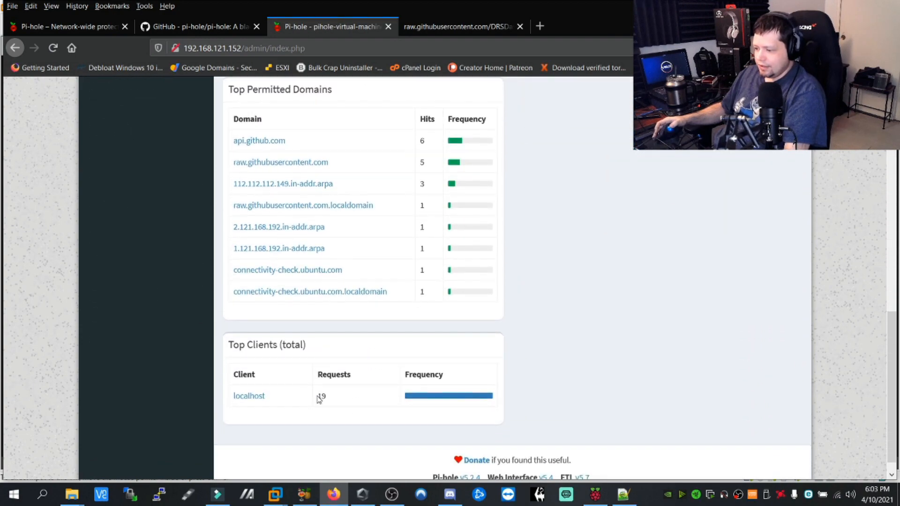
pyautogui.scroll(5, 378, 343)
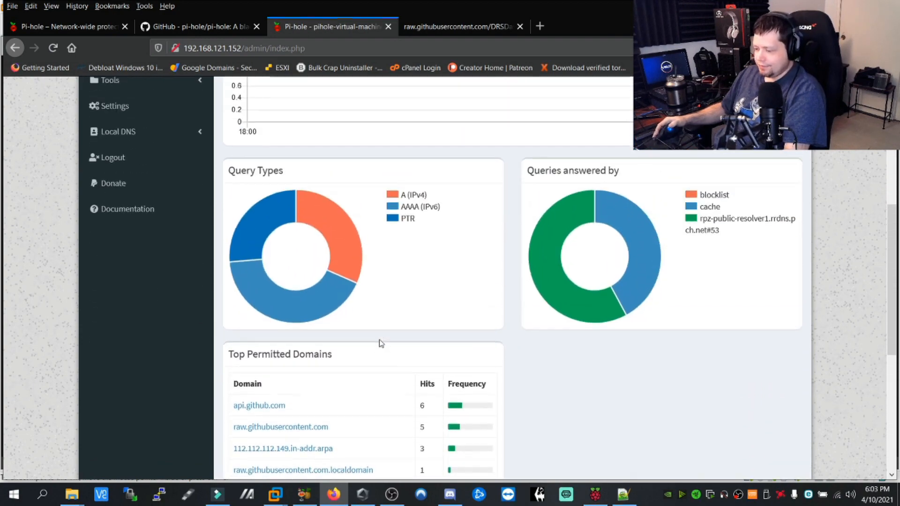
pyautogui.scroll(3, 378, 282)
pyautogui.scroll(5, 438, 174)
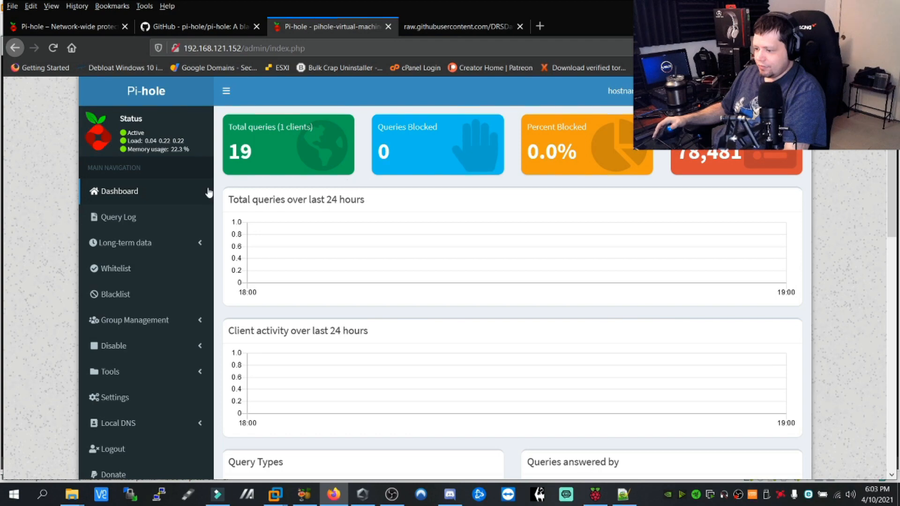
# Open the Query Log from the dashboard sidebar.
pyautogui.click(118, 216)
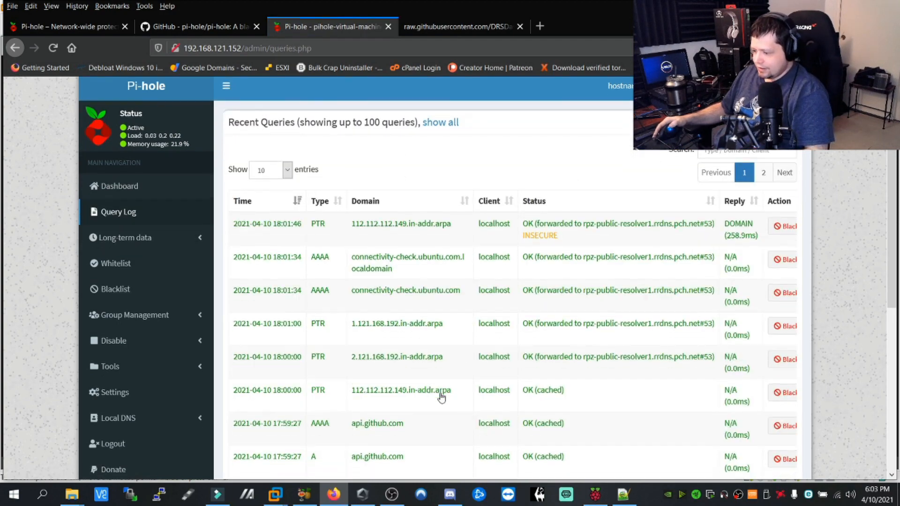
pyautogui.scroll(-3, 471, 317)
pyautogui.scroll(-2, 464, 351)
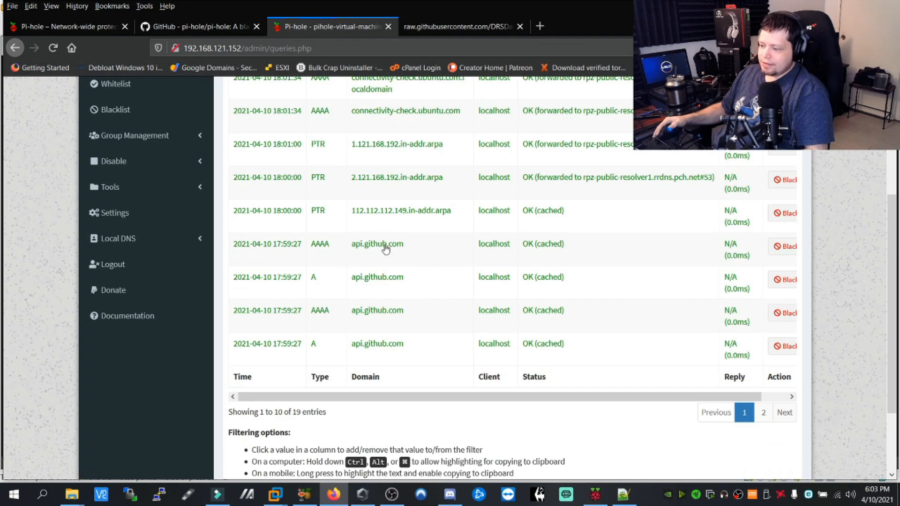
pyautogui.scroll(3, 612, 252)
pyautogui.scroll(3, 422, 246)
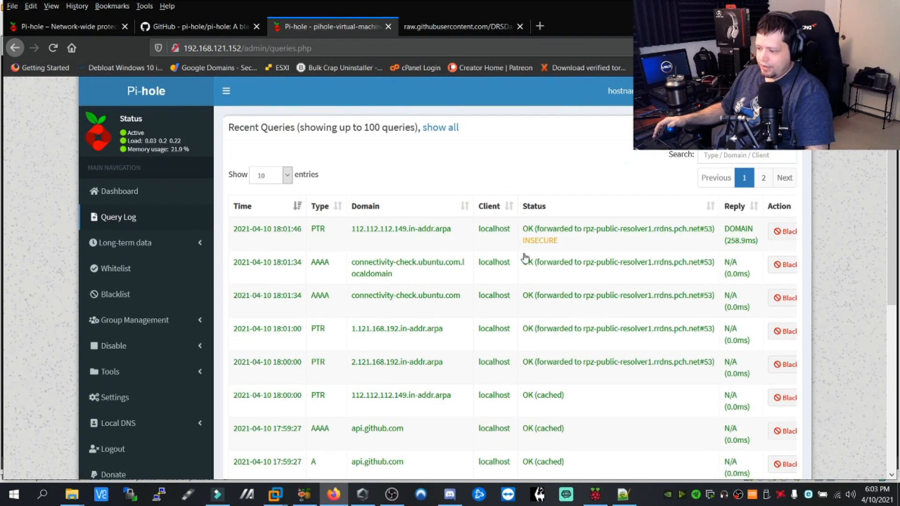
pyautogui.scroll(-5, 525, 259)
pyautogui.moveTo(593, 299); pyautogui.dragTo(735, 299)
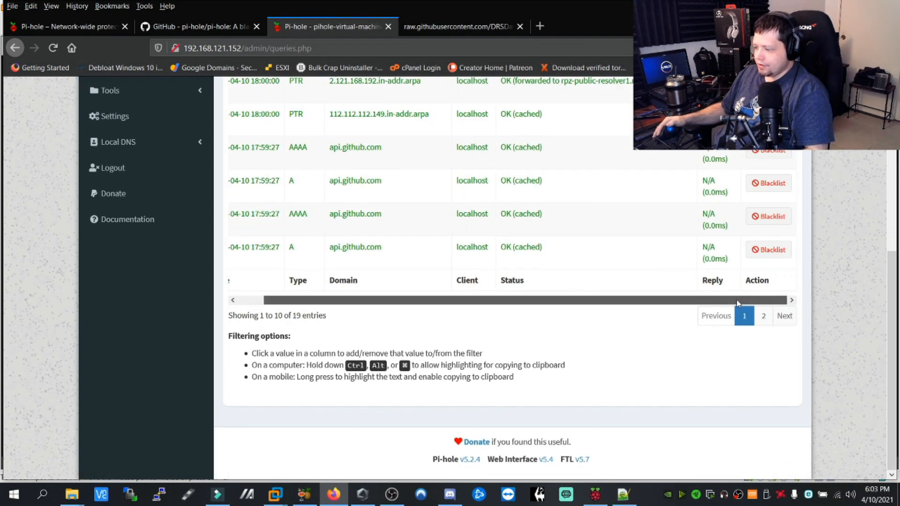
pyautogui.scroll(1, 766, 246)
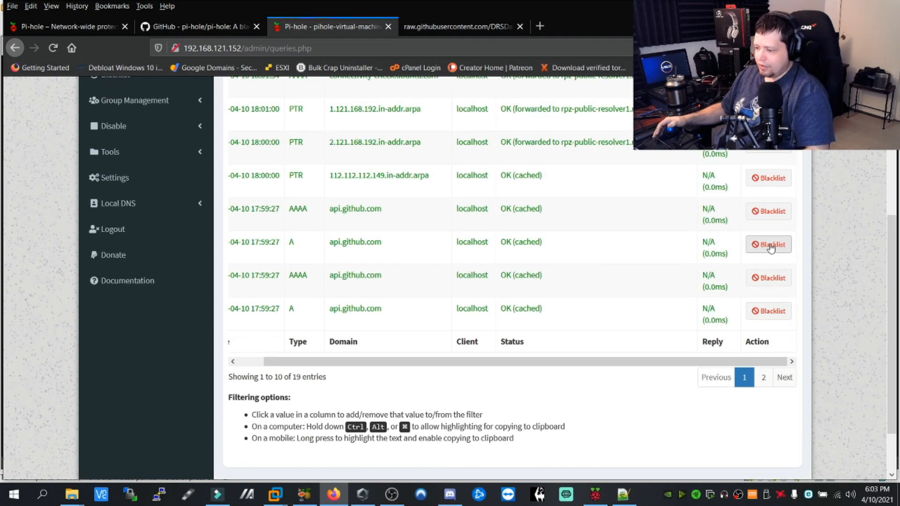
# Blacklist api.github.com from the query log, return to the dashboard, then focus the DRSDavidSoft tab's address bar.
pyautogui.click(769, 244)
pyautogui.click(492, 306)
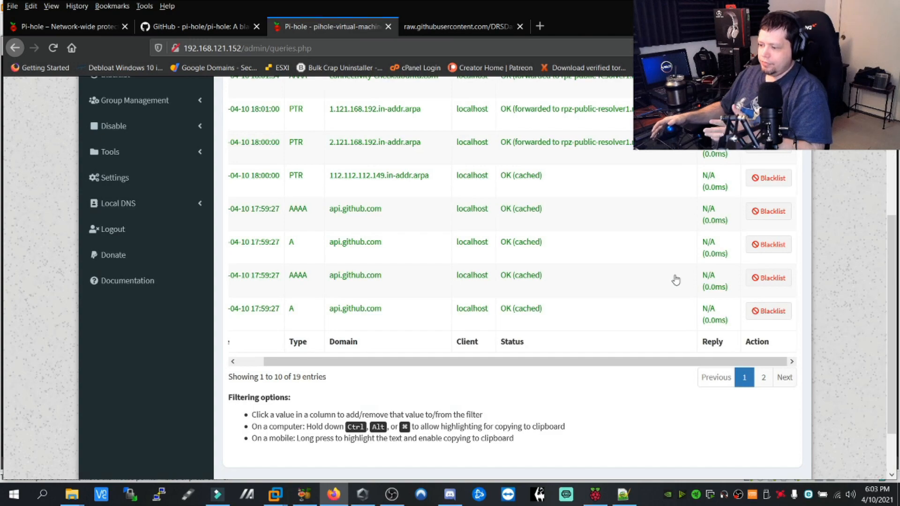
pyautogui.scroll(5, 575, 307)
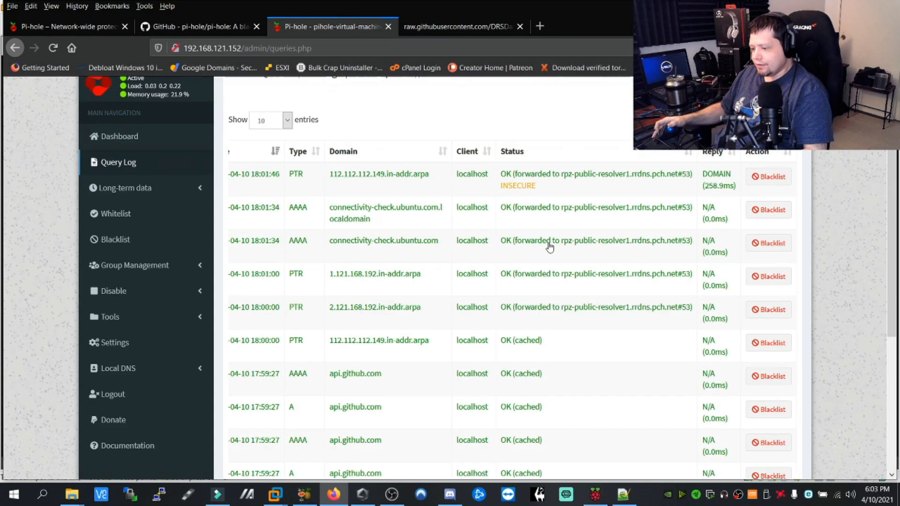
pyautogui.click(110, 193)
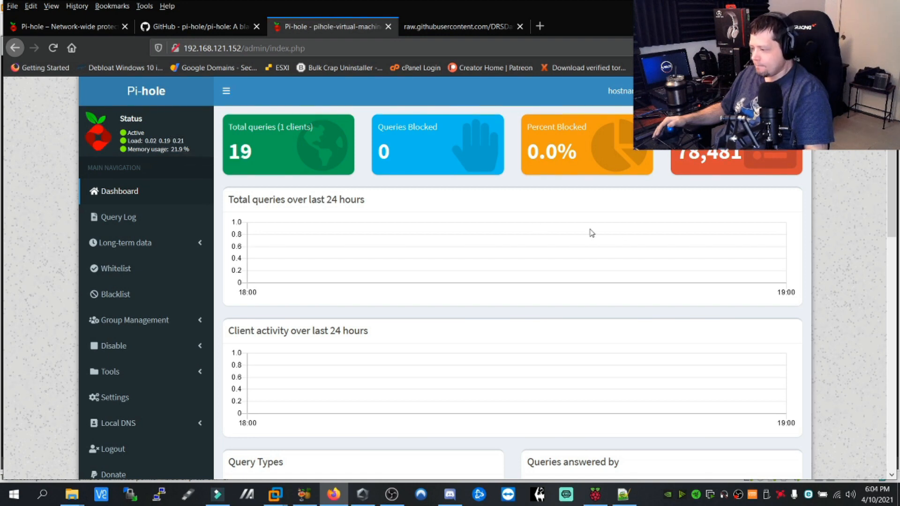
pyautogui.scroll(-5, 226, 217)
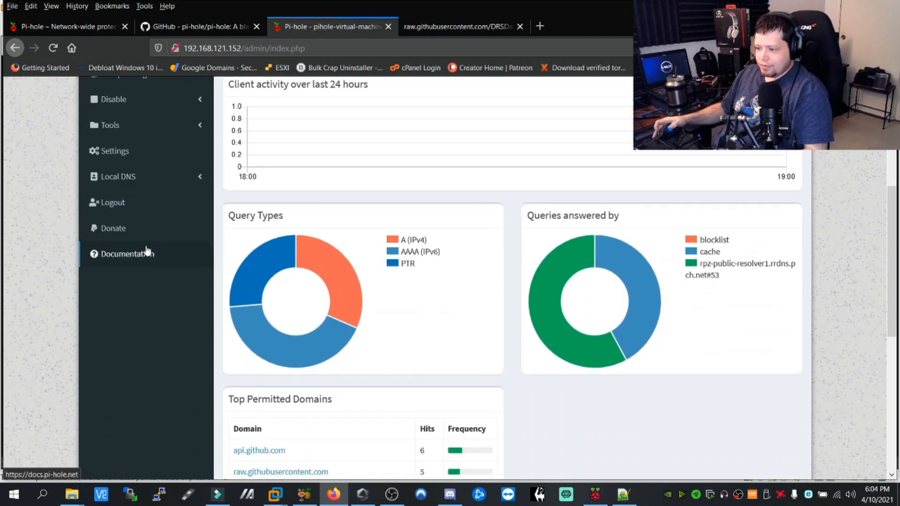
pyautogui.scroll(3, 147, 233)
pyautogui.scroll(3, 147, 199)
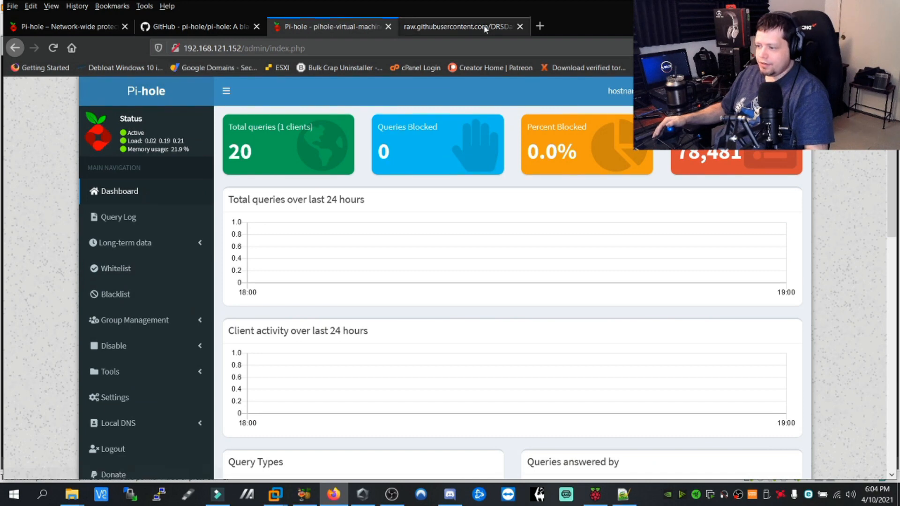
pyautogui.click(457, 26)
pyautogui.click(456, 47)
# Web-search 'pihole' and land on the official pi-hole.net homepage.
pyautogui.click(456, 48)
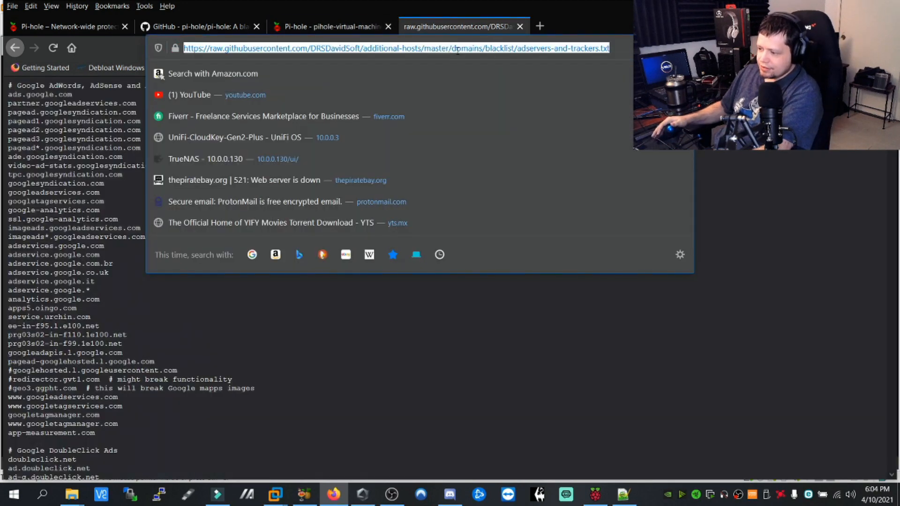
pyautogui.write('pi')
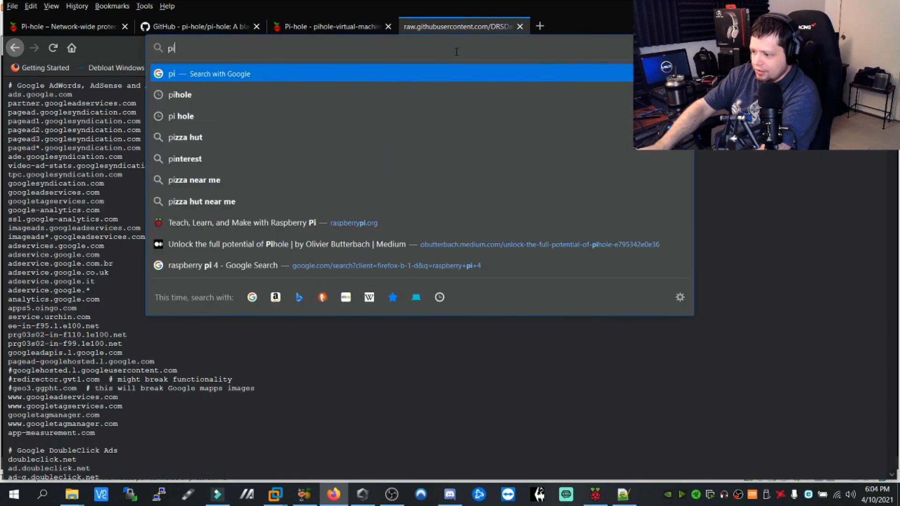
pyautogui.write('hole')
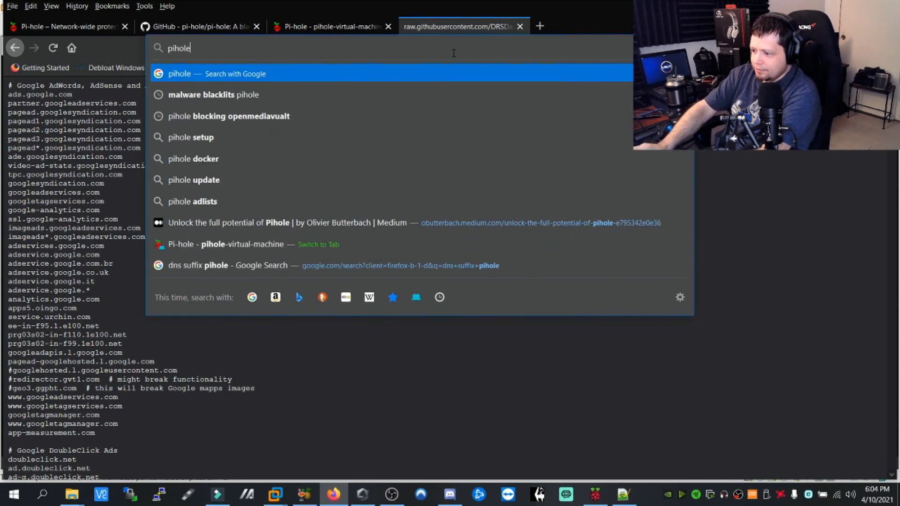
pyautogui.press('Return')
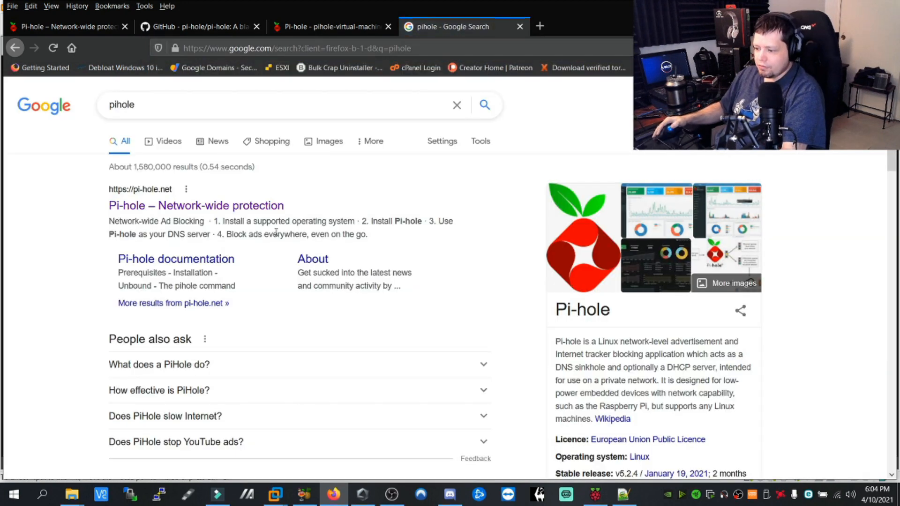
pyautogui.click(243, 207)
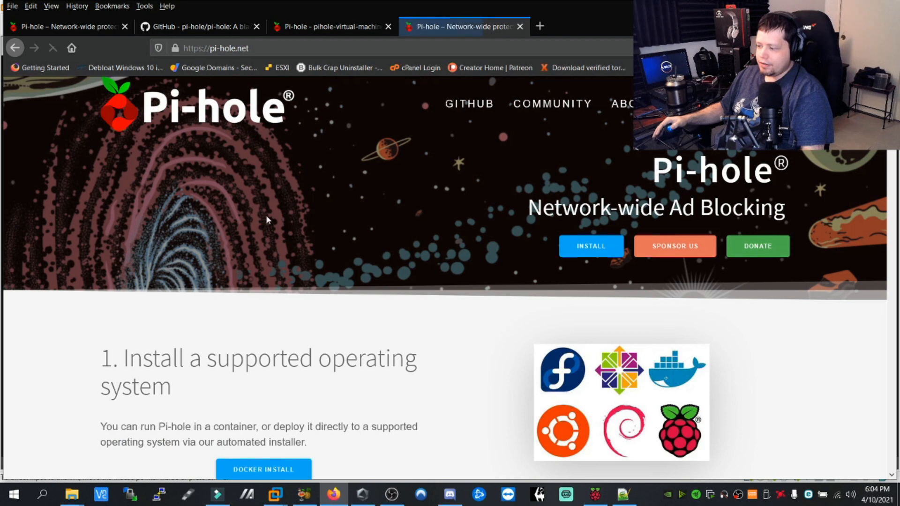
pyautogui.moveTo(551, 104)
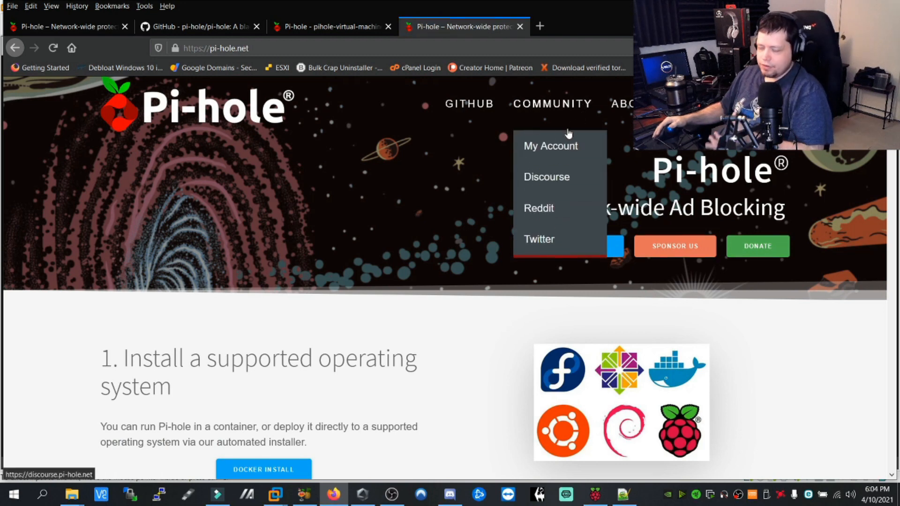
pyautogui.scroll(-5, 444, 253)
pyautogui.scroll(-5, 444, 253)
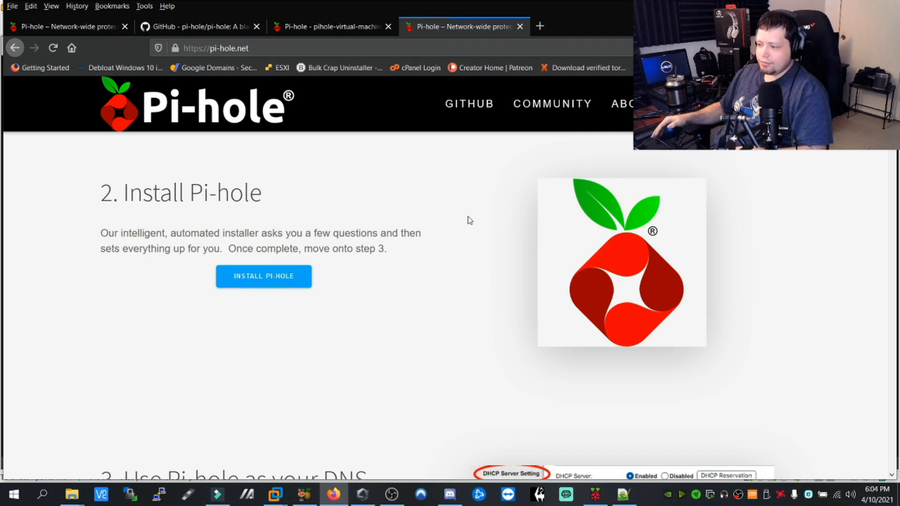
pyautogui.click(379, 48)
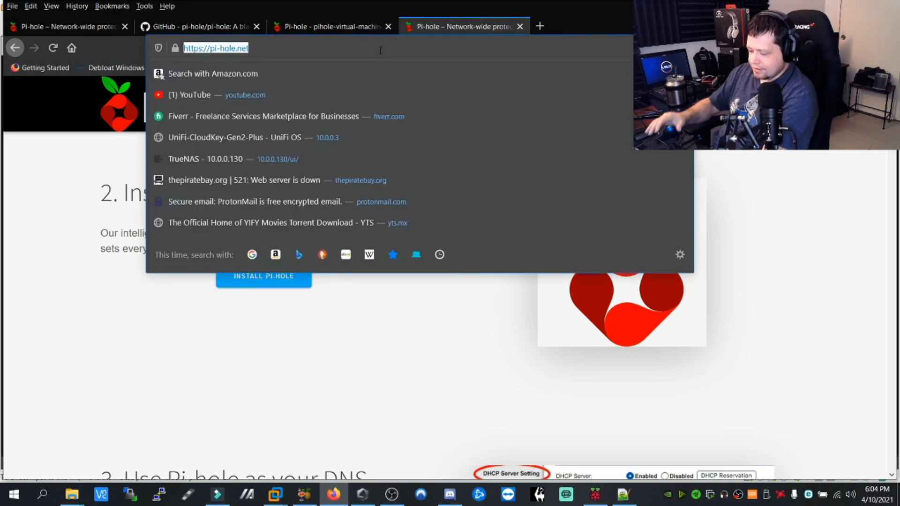
pyautogui.write('10.')
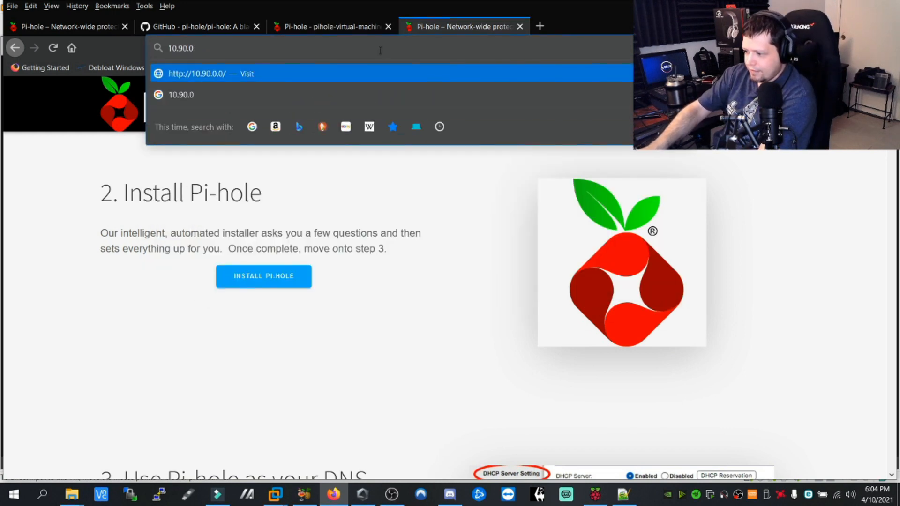
pyautogui.write('0.0.78')
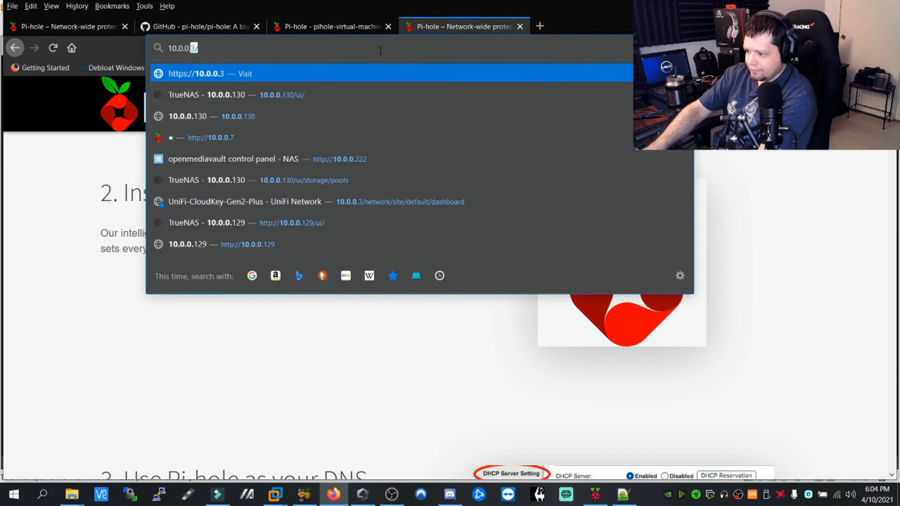
pyautogui.write('7')
# Sign in to the Raspberry Pi's Pi-hole at 10.0.0.7 with 'Remember me' for 7 days.
pyautogui.press('Return')
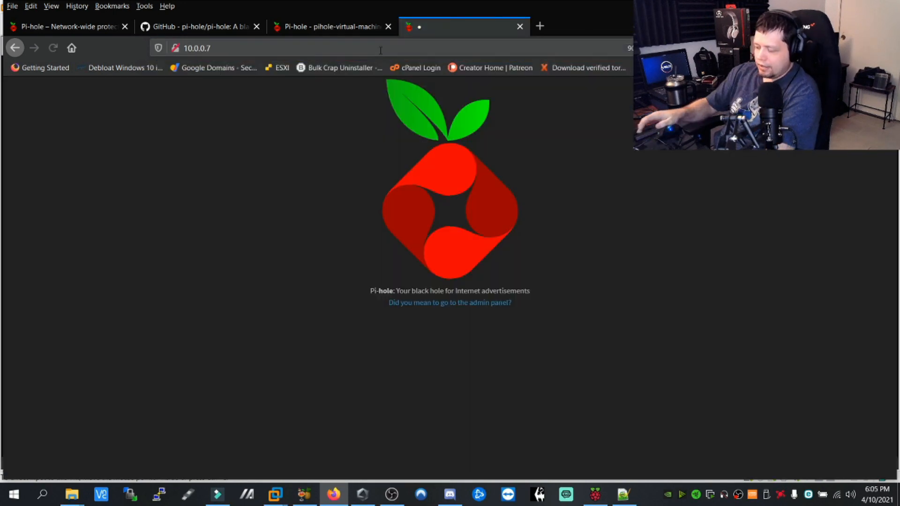
pyautogui.click(477, 303)
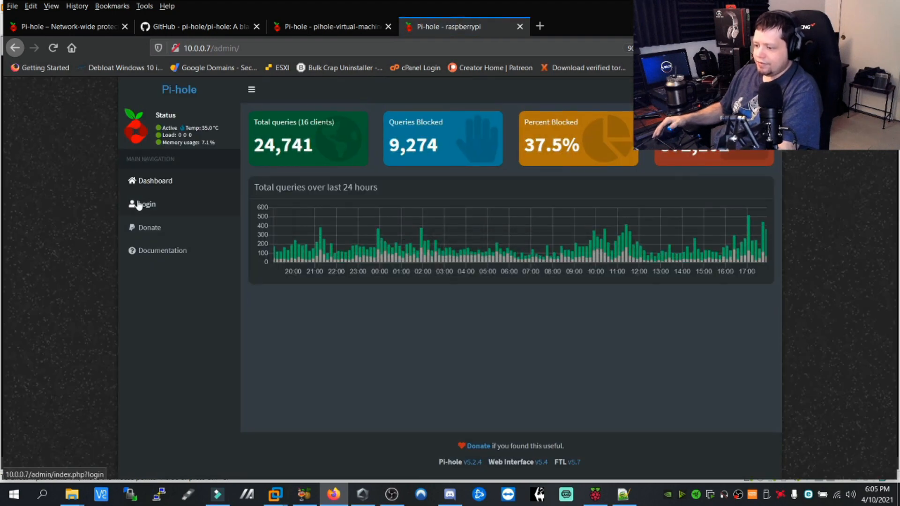
pyautogui.click(139, 205)
pyautogui.scroll(-3, 523, 347)
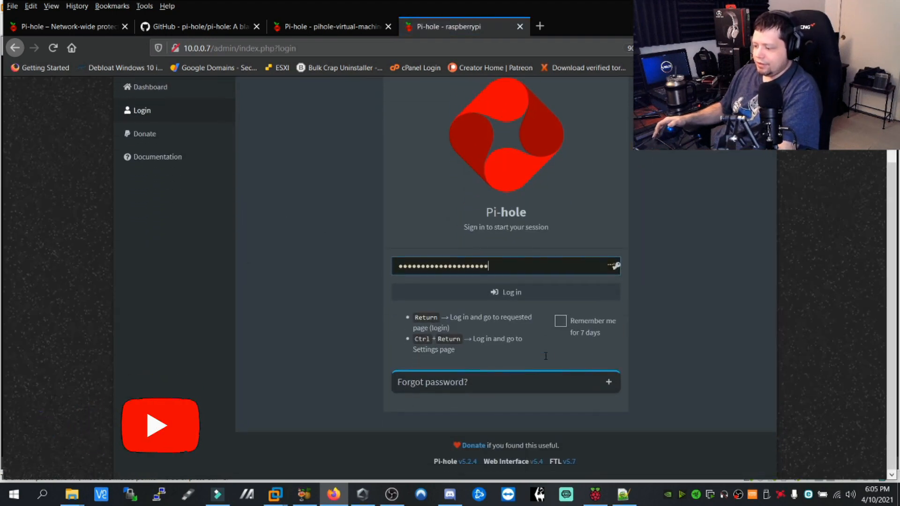
pyautogui.click(560, 322)
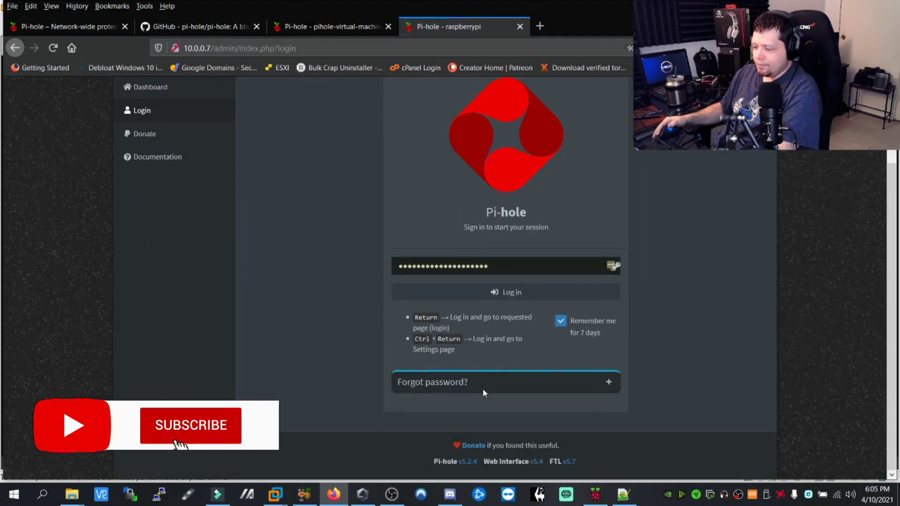
pyautogui.click(499, 293)
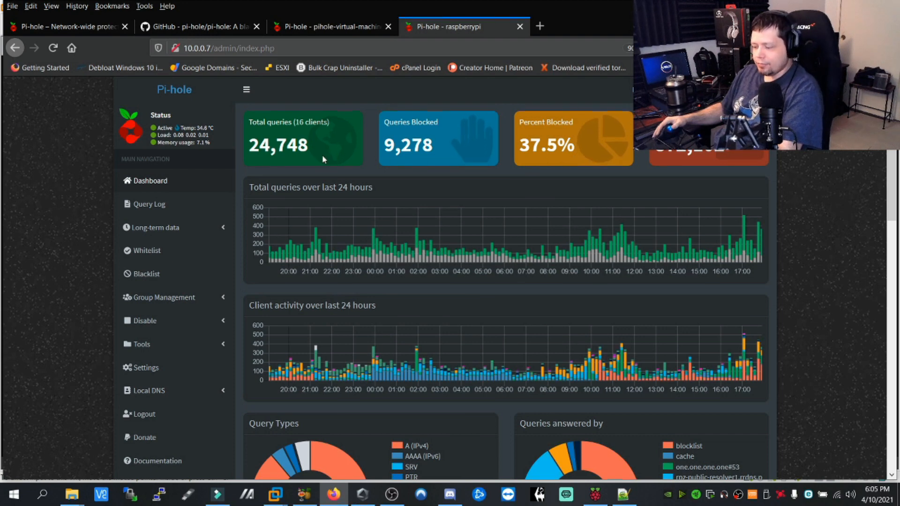
pyautogui.moveTo(322, 157)
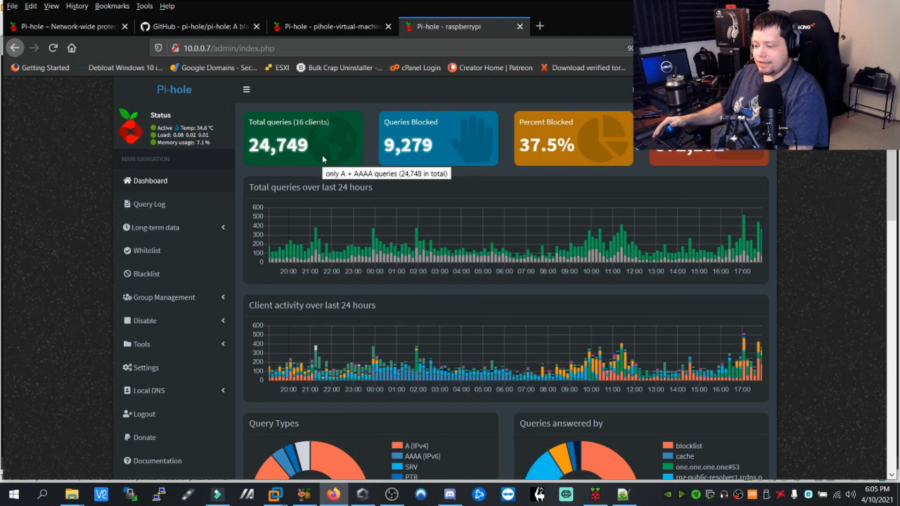
pyautogui.scroll(-5, 363, 173)
pyautogui.scroll(-5, 380, 173)
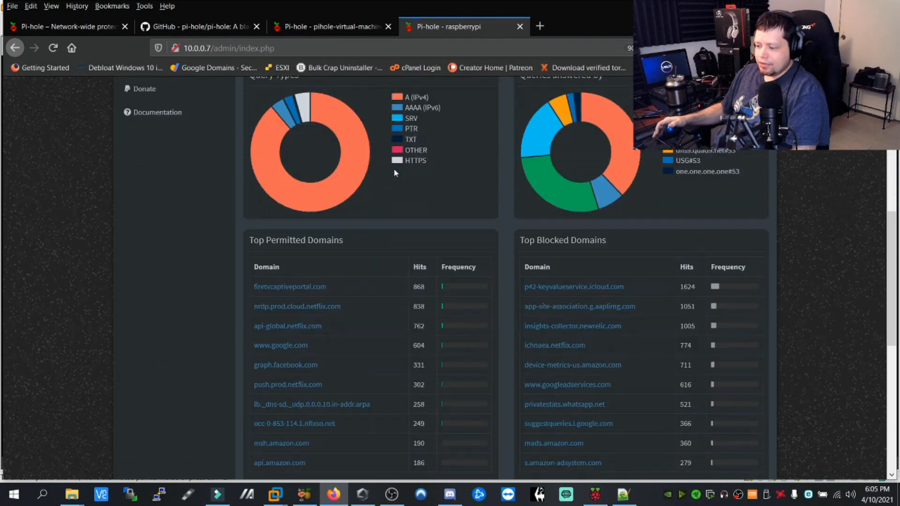
pyautogui.scroll(-3, 394, 173)
pyautogui.scroll(-5, 394, 173)
pyautogui.scroll(6, 394, 172)
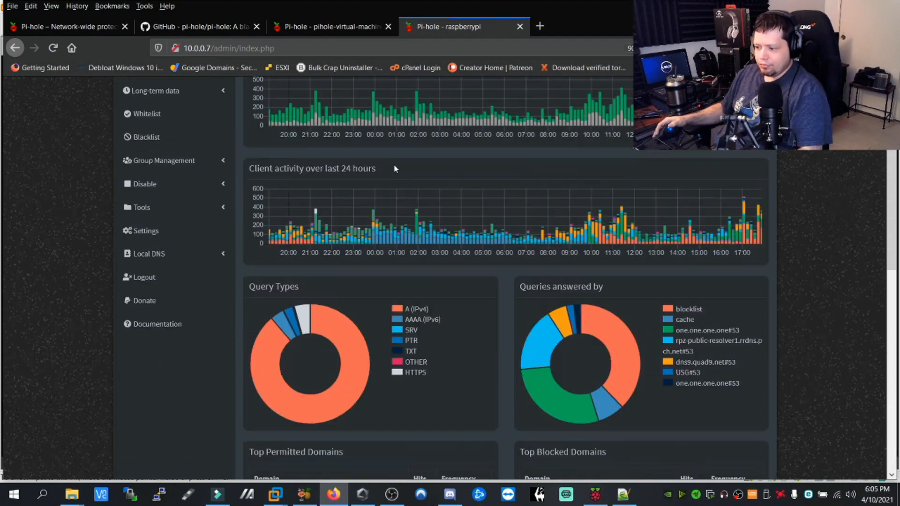
pyautogui.scroll(6, 395, 173)
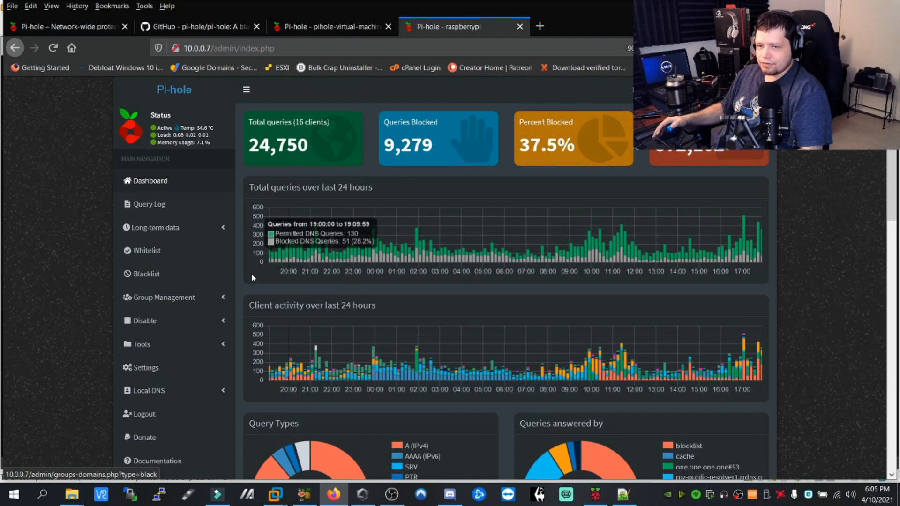